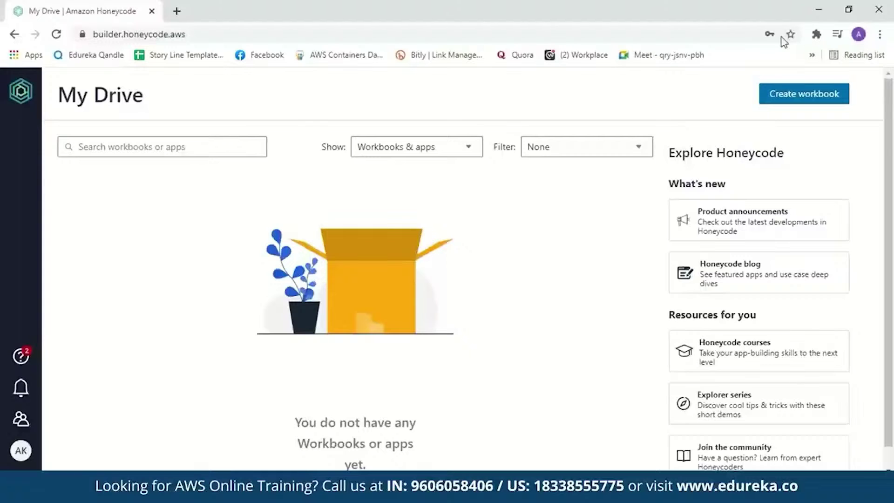
Create a new workbook from scratch named TeamTask
{"action": "left_click", "coordinate": [781, 99]}
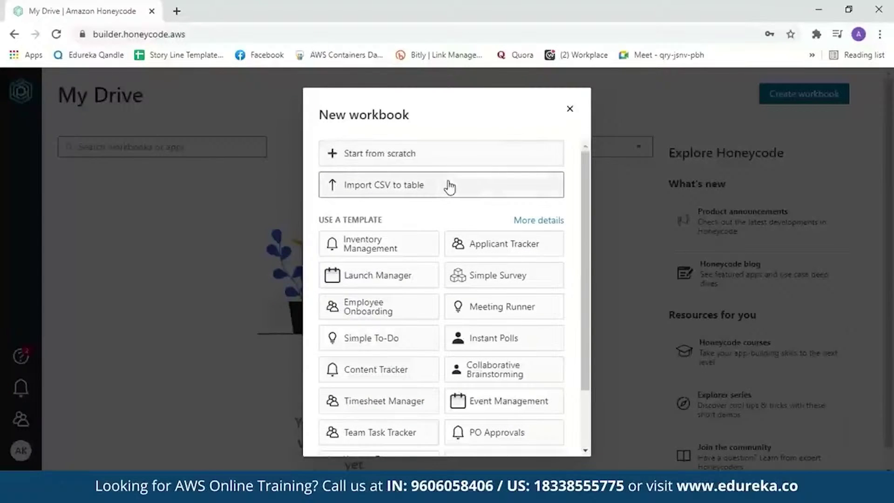
{"action": "mouse_move", "coordinate": [581, 205]}
{"action": "left_mouse_down"}
{"action": "mouse_move", "coordinate": [590, 263]}
{"action": "mouse_move", "coordinate": [595, 198]}
{"action": "left_mouse_up"}
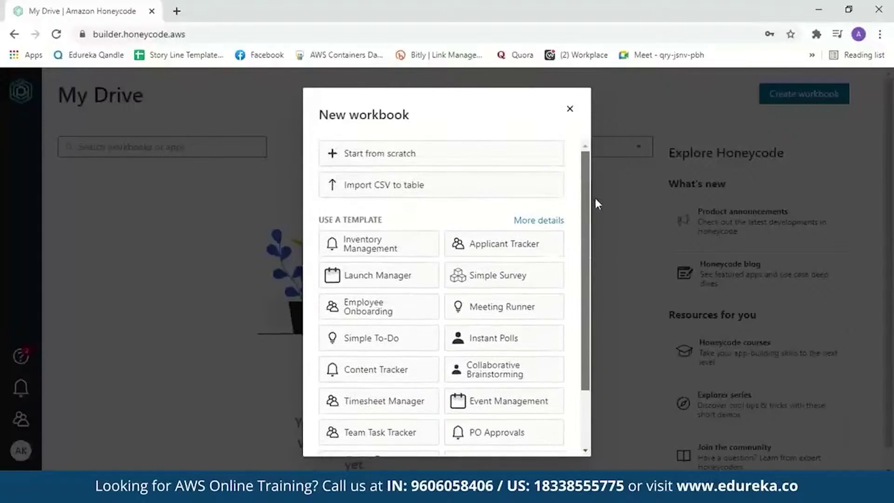
{"action": "left_click", "coordinate": [488, 157]}
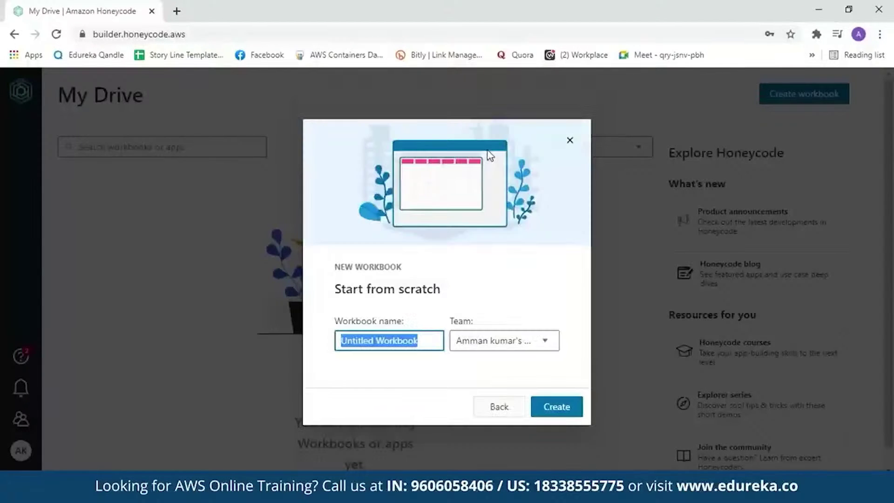
{"action": "key", "text": "BackSpace"}
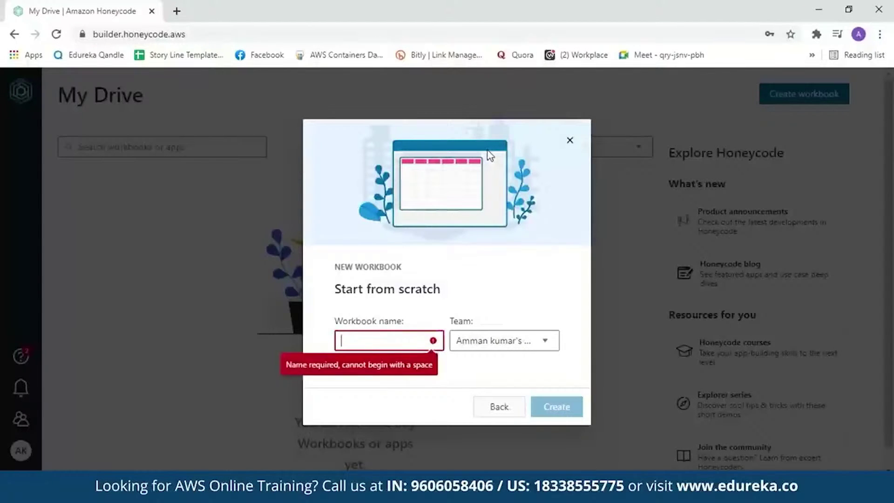
{"action": "type", "text": "TeamTask"}
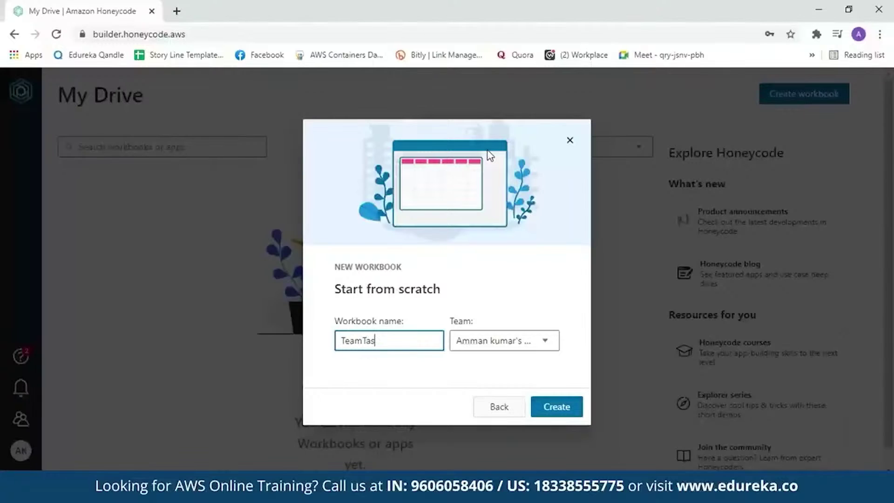
{"action": "left_click", "coordinate": [558, 413]}
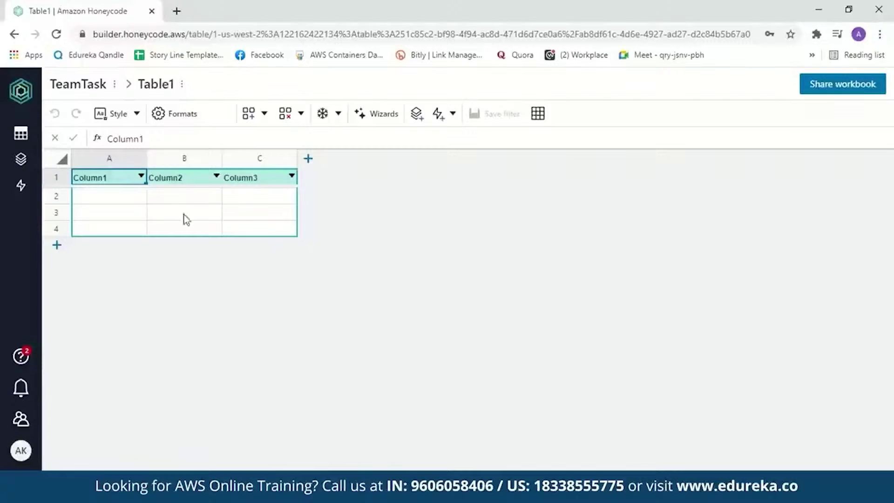
Rename the table's first three column headers to "Sl No.", "Name of the task" and "Assigned to"
{"action": "double_click", "coordinate": [116, 179]}
{"action": "key", "text": "ctrl+a"}
{"action": "key", "text": "BackSpace"}
{"action": "type", "text": "Sl No."}
{"action": "double_click", "coordinate": [180, 177]}
{"action": "key", "text": "BackSpace"}
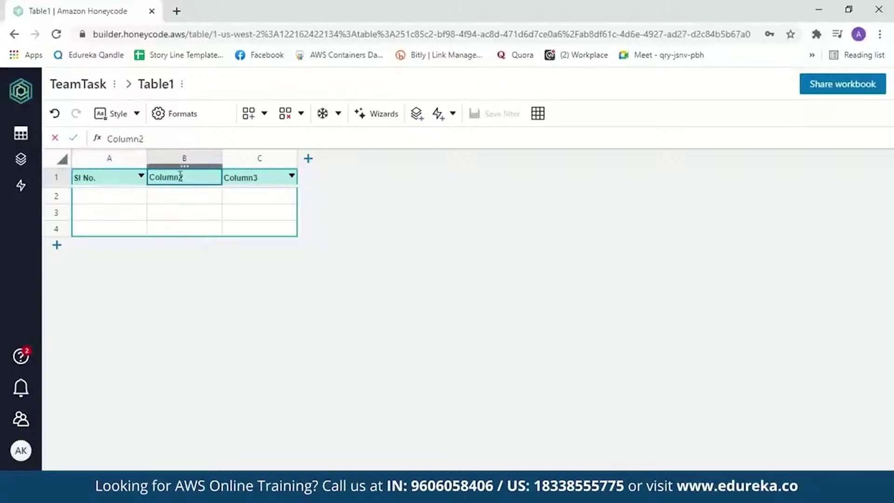
{"action": "key", "text": "ctrl+a"}
{"action": "key", "text": "BackSpace"}
{"action": "type", "text": "Name of the task"}
{"action": "left_click", "coordinate": [255, 178]}
{"action": "key", "text": "BackSpace"}
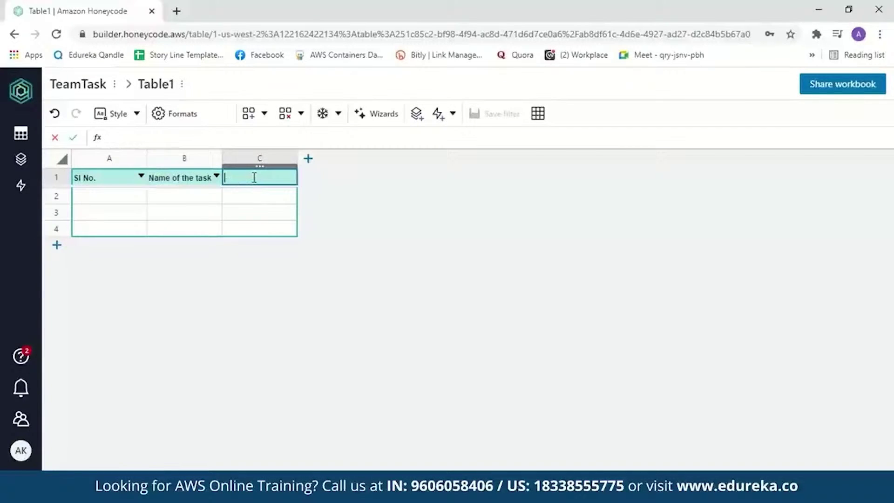
{"action": "type", "text": "Assigned to"}
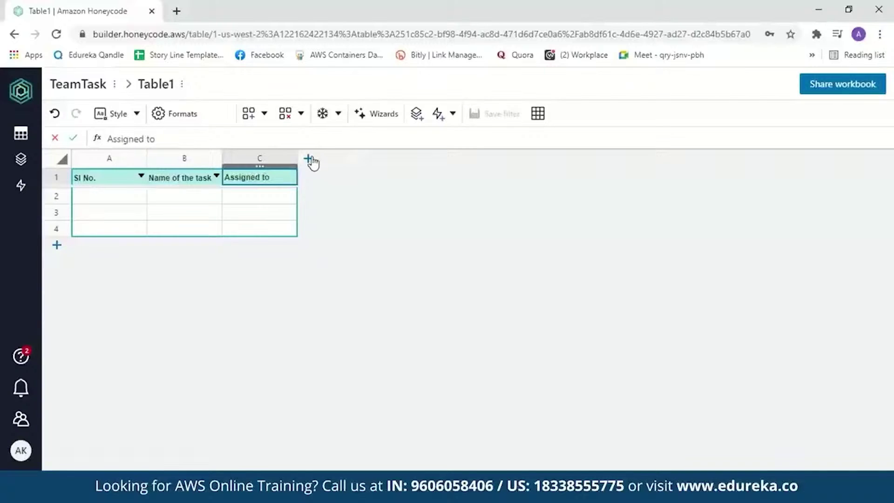
Add a fourth column to the table and name it "Status"
{"action": "left_click", "coordinate": [309, 159]}
{"action": "key", "text": "BackSpace"}
{"action": "key", "text": "BackSpace"}
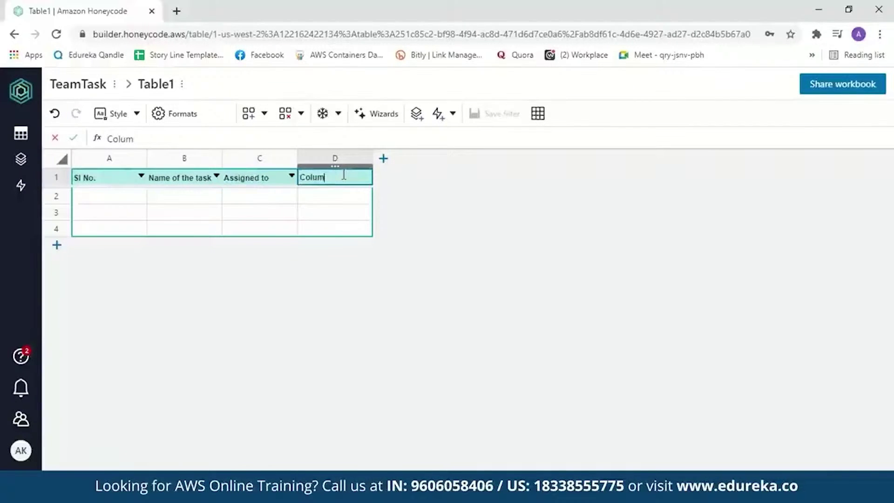
{"action": "key", "text": "BackSpace"}
{"action": "key", "text": "BackSpace"}
{"action": "key", "text": "BackSpace"}
{"action": "key", "text": "BackSpace"}
{"action": "key", "text": "BackSpace"}
{"action": "type", "text": "Status"}
Add a fifth column after Status and name it "Start Date"
{"action": "left_click", "coordinate": [383, 159]}
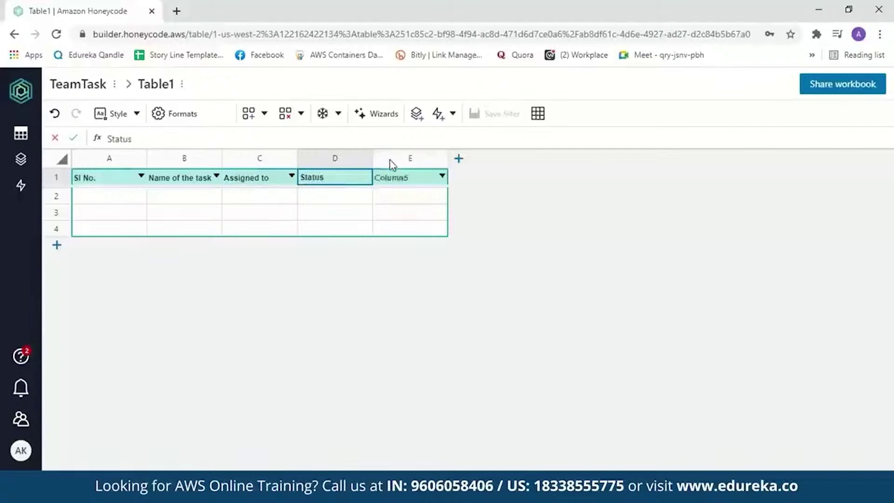
{"action": "left_click", "coordinate": [410, 178]}
{"action": "key", "text": "BackSpace"}
{"action": "key", "text": "BackSpace"}
{"action": "key", "text": "BackSpace"}
{"action": "key", "text": "BackSpace"}
{"action": "key", "text": "BackSpace"}
{"action": "key", "text": "BackSpace"}
{"action": "key", "text": "BackSpace"}
{"action": "type", "text": "Start Date"}
Add a sixth column after Start Date and name it "Deadline"
{"action": "left_click", "coordinate": [458, 158]}
{"action": "left_click", "coordinate": [489, 178]}
{"action": "key", "text": "BackSpace"}
{"action": "key", "text": "BackSpace"}
{"action": "key", "text": "BackSpace"}
{"action": "key", "text": "BackSpace"}
{"action": "key", "text": "BackSpace"}
{"action": "key", "text": "BackSpace"}
{"action": "key", "text": "BackSpace"}
{"action": "type", "text": "Deadline"}
{"action": "key", "text": "Return"}
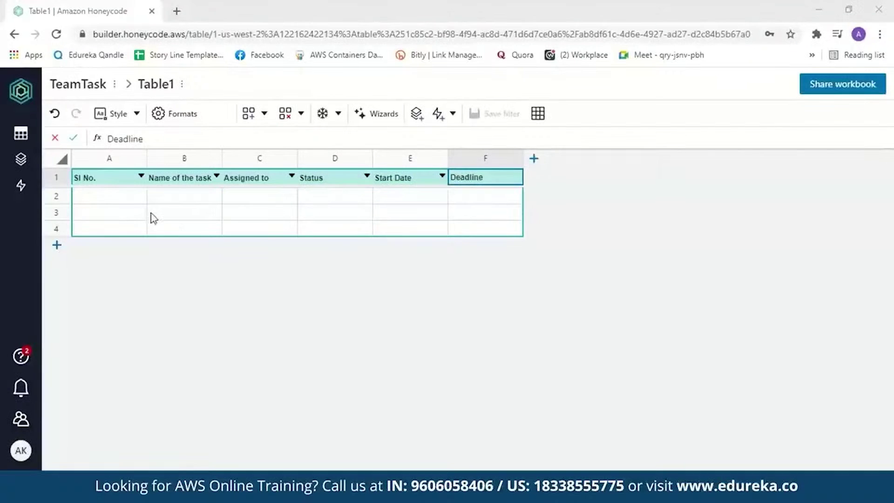
In the first data row, enter serial number 1, the task "Amazon Honeycode" and the assignee's name
{"action": "left_click", "coordinate": [119, 200]}
{"action": "type", "text": "1"}
{"action": "key", "text": "Tab"}
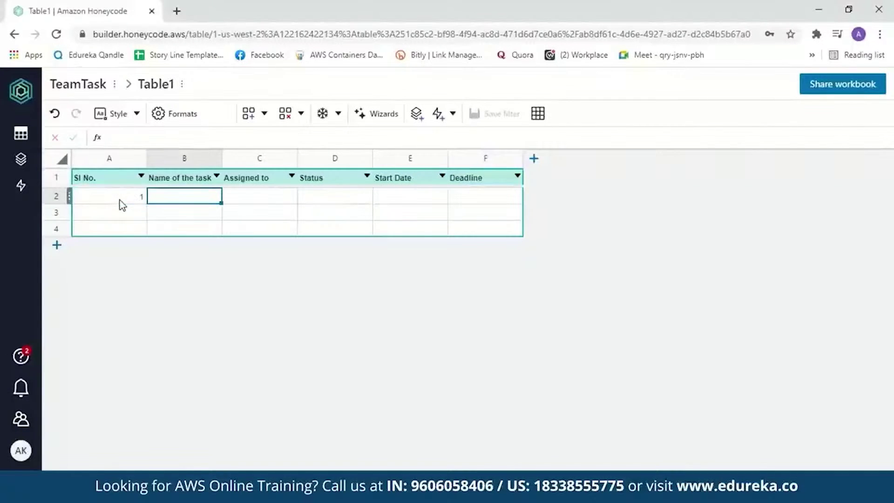
{"action": "type", "text": "Amazon"}
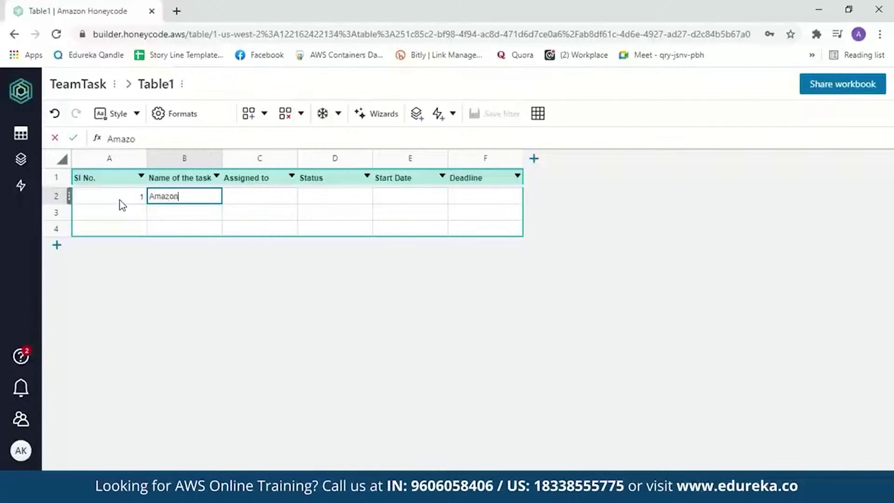
{"action": "type", "text": " Honeycode"}
{"action": "key", "text": "Tab"}
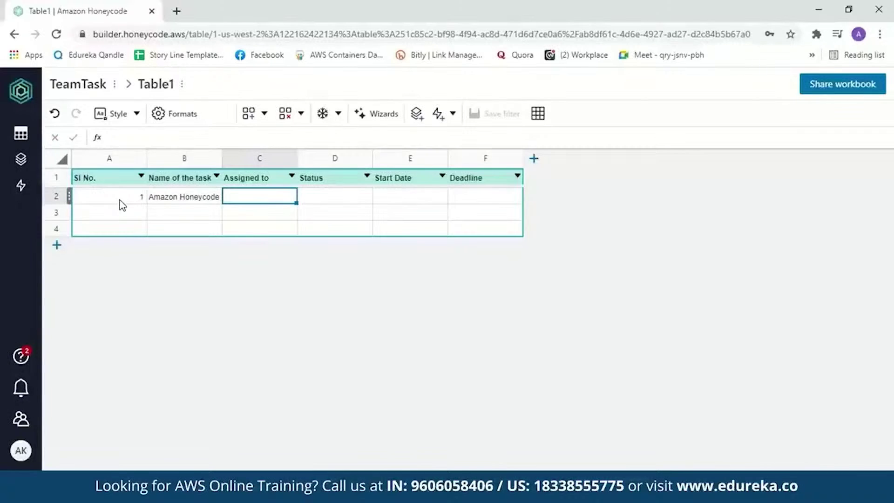
{"action": "type", "text": "Amman"}
{"action": "key", "text": "Tab"}
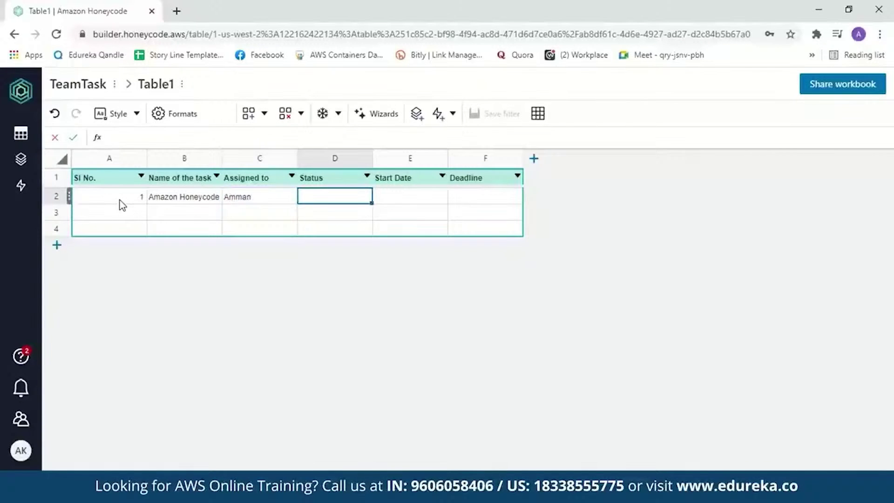
Complete the Amazon Honeycode row with status "Pending", start date 10/04/2021 and deadline 17/04/2021
{"action": "type", "text": "Pending"}
{"action": "key", "text": "Tab"}
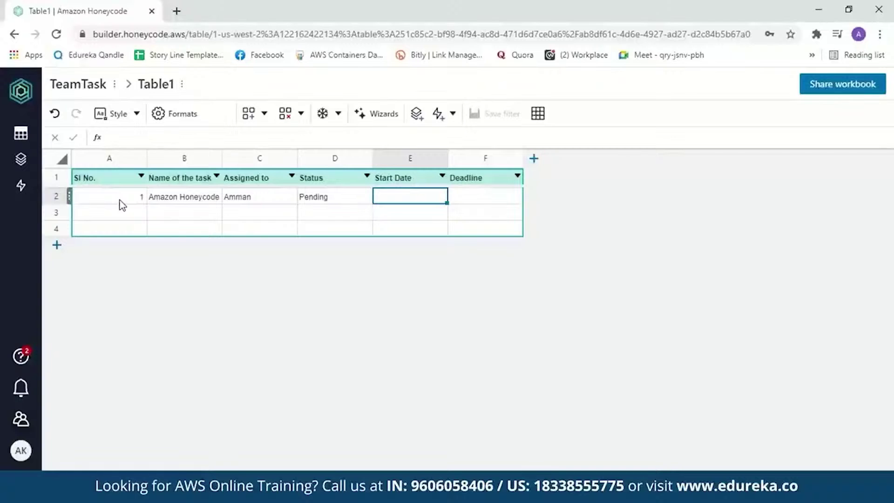
{"action": "type", "text": "10/04/2021"}
{"action": "key", "text": "Tab"}
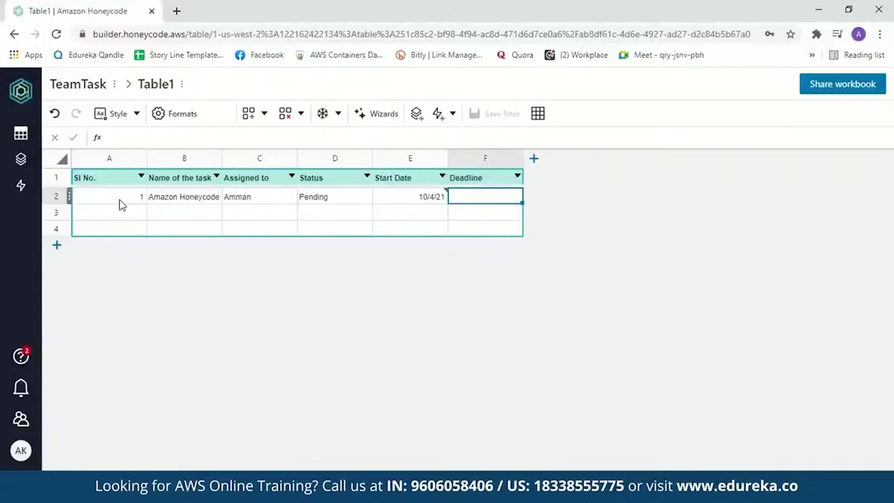
{"action": "type", "text": "17/04"}
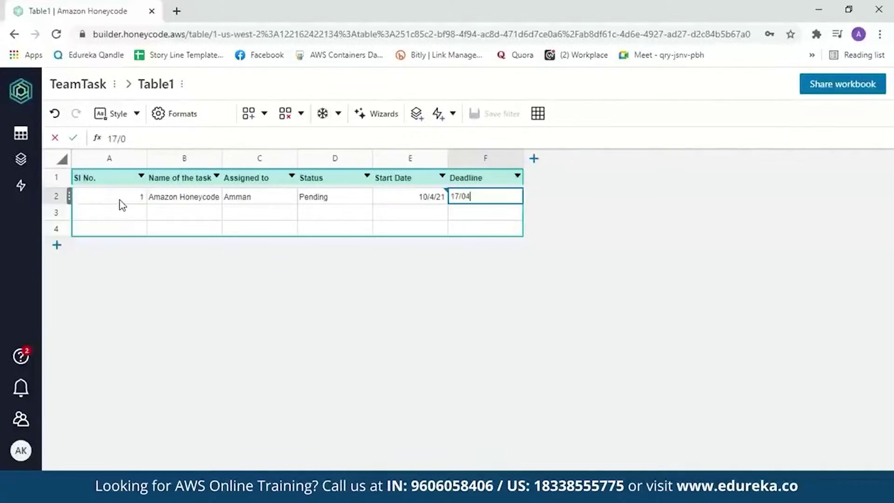
{"action": "type", "text": "/2021"}
Set the Start Date column's format to Date
{"action": "left_click", "coordinate": [393, 197]}
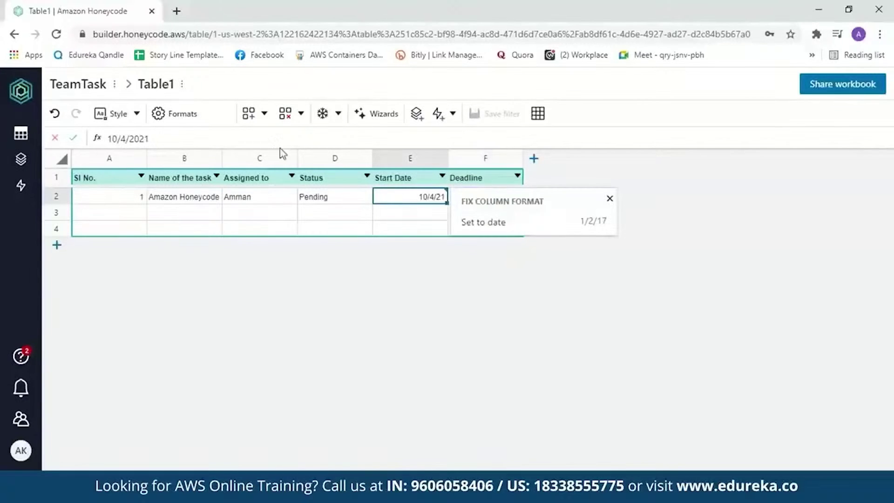
{"action": "left_click", "coordinate": [190, 117]}
{"action": "left_click", "coordinate": [864, 269]}
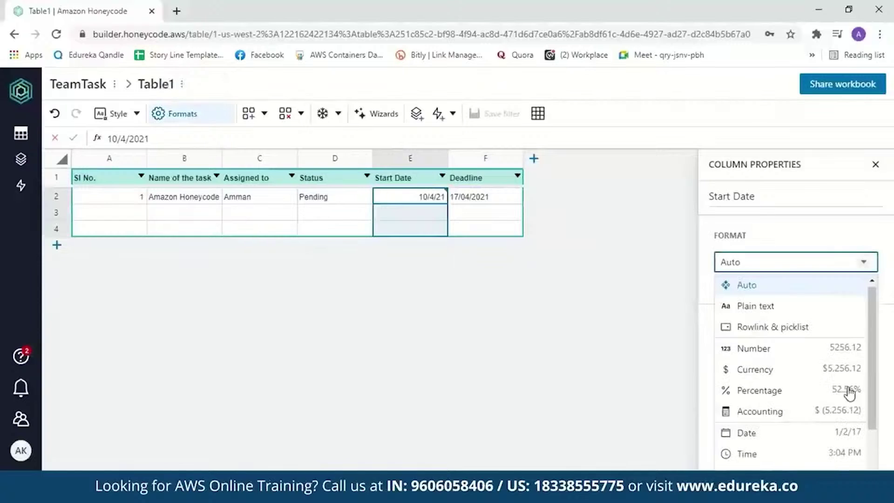
{"action": "left_click", "coordinate": [814, 441]}
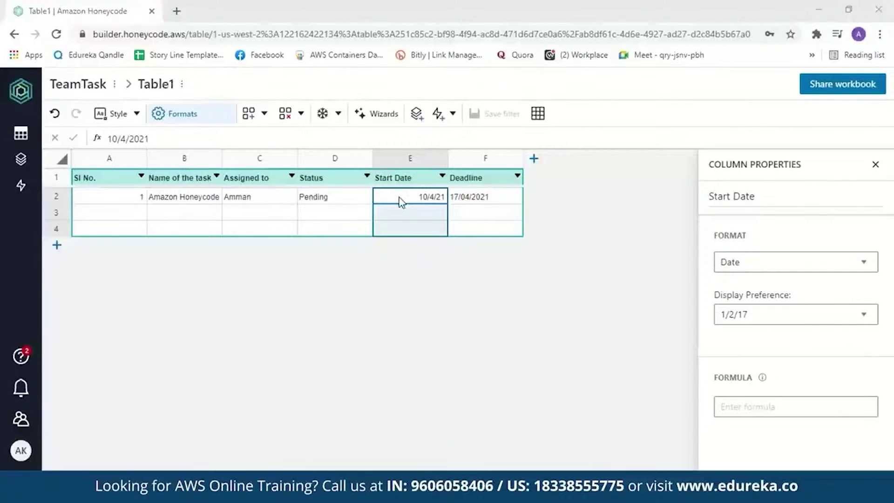
Change the Deadline column's format to Date
{"action": "left_click", "coordinate": [502, 181]}
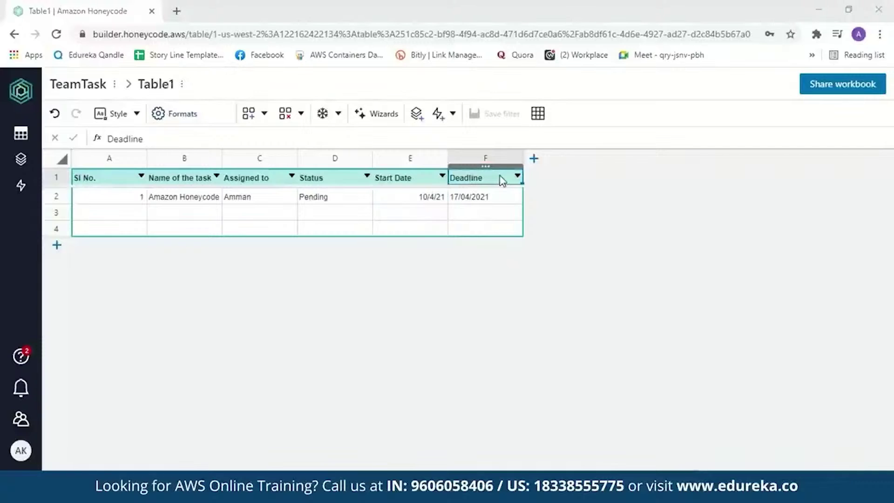
{"action": "left_click", "coordinate": [186, 116]}
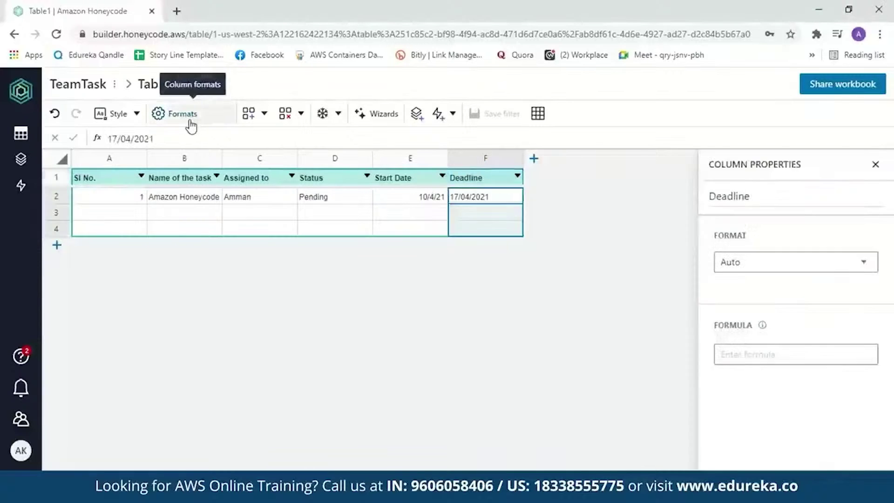
{"action": "left_click", "coordinate": [861, 266]}
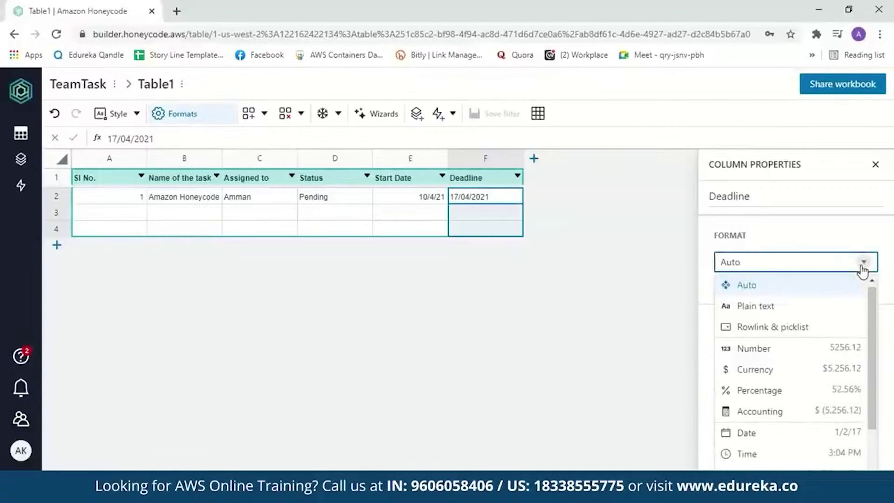
{"action": "left_click_drag", "start_coordinate": [871, 327], "coordinate": [880, 364]}
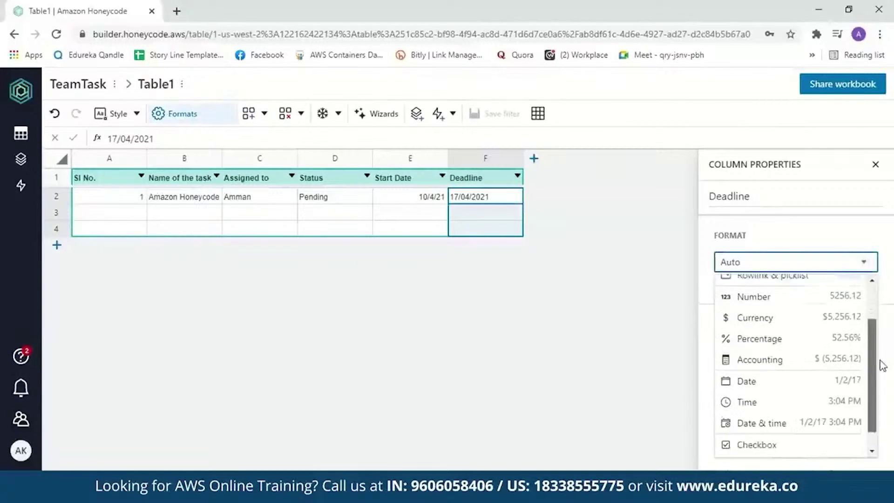
{"action": "left_click", "coordinate": [818, 385]}
In the second data row, enter serial number 2, the task "Amazon EC2" and the assignee's name
{"action": "left_click", "coordinate": [103, 218]}
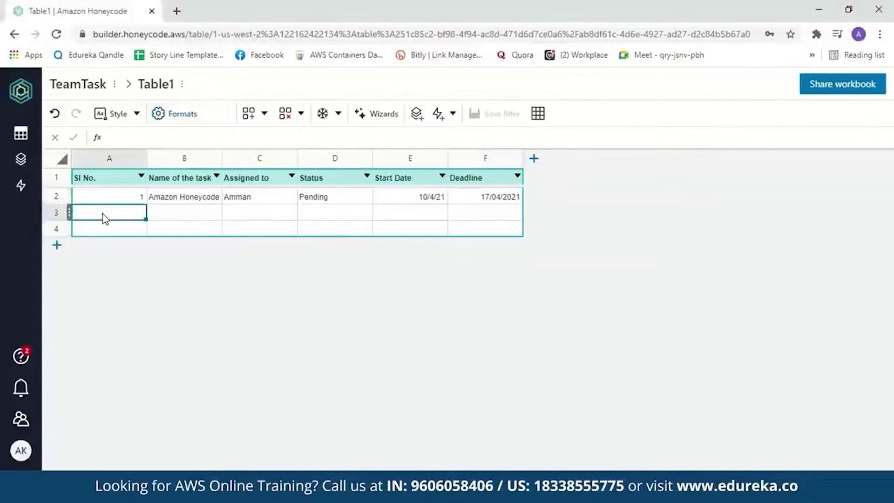
{"action": "type", "text": "2"}
{"action": "key", "text": "Tab"}
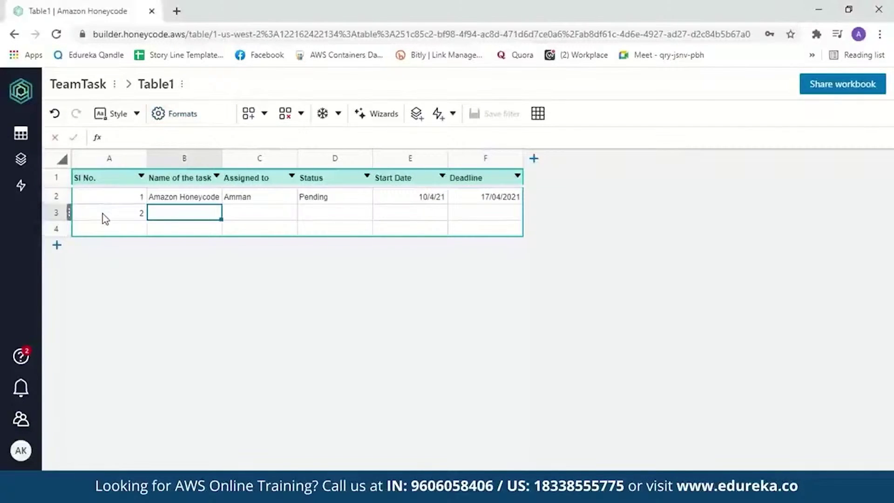
{"action": "type", "text": "Amazon EC2"}
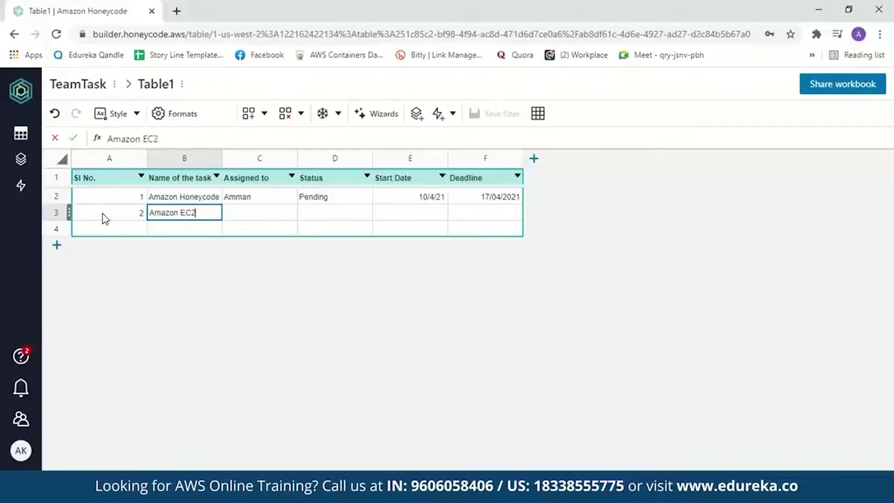
{"action": "key", "text": "Tab"}
{"action": "type", "text": "Amman"}
{"action": "key", "text": "Tab"}
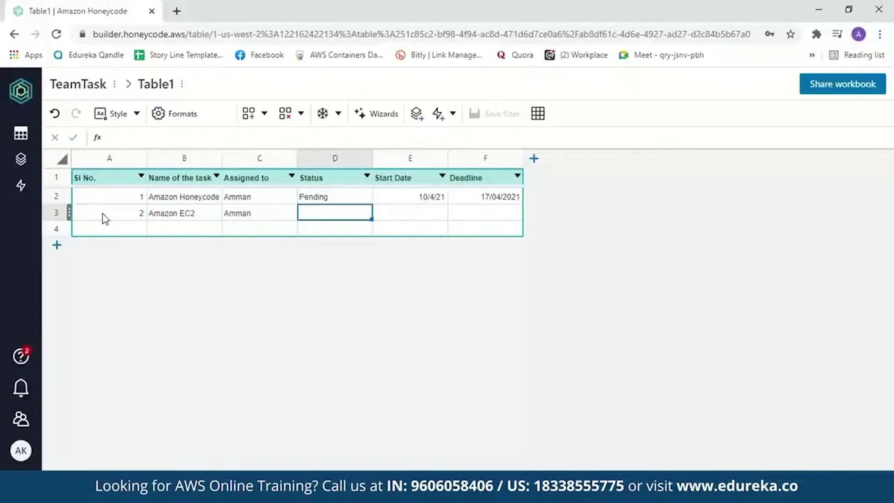
Complete the Amazon EC2 row with status "Done", start date 05/4/2021 and deadline 11/04/2021
{"action": "type", "text": "Done"}
{"action": "key", "text": "Tab"}
{"action": "type", "text": "05/4/2021"}
{"action": "key", "text": "Tab"}
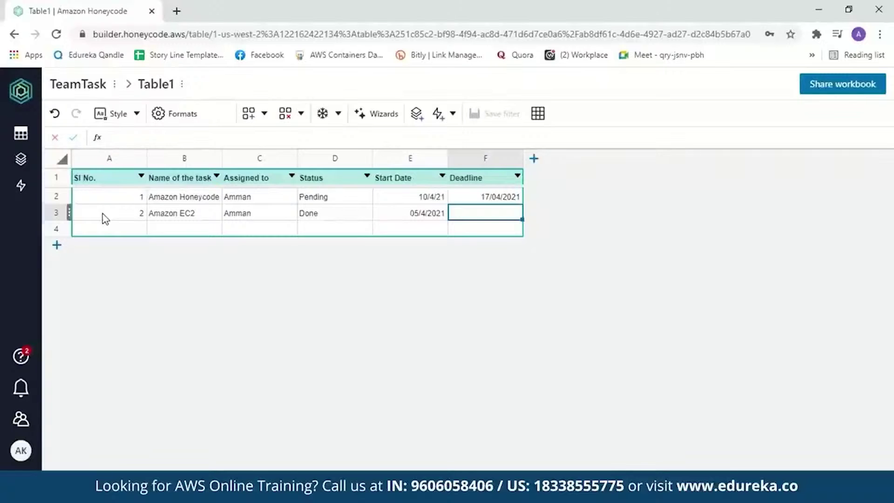
{"action": "type", "text": "11/04/2021"}
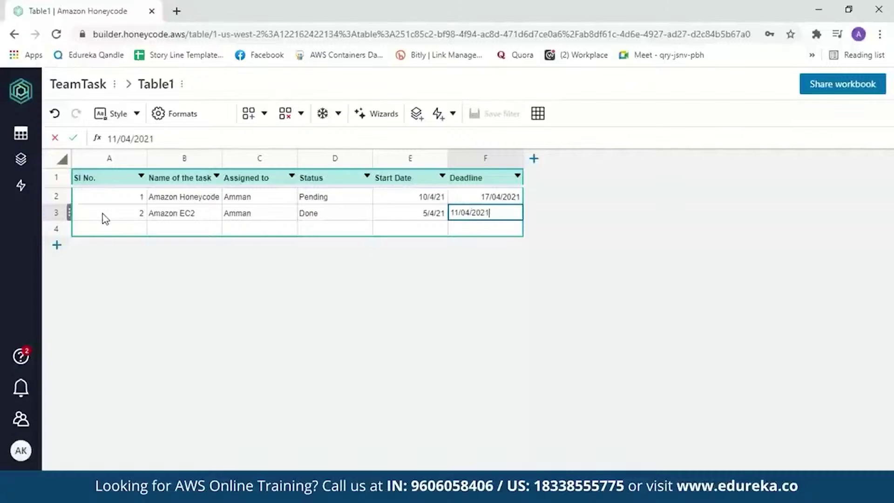
{"action": "left_click", "coordinate": [345, 212]}
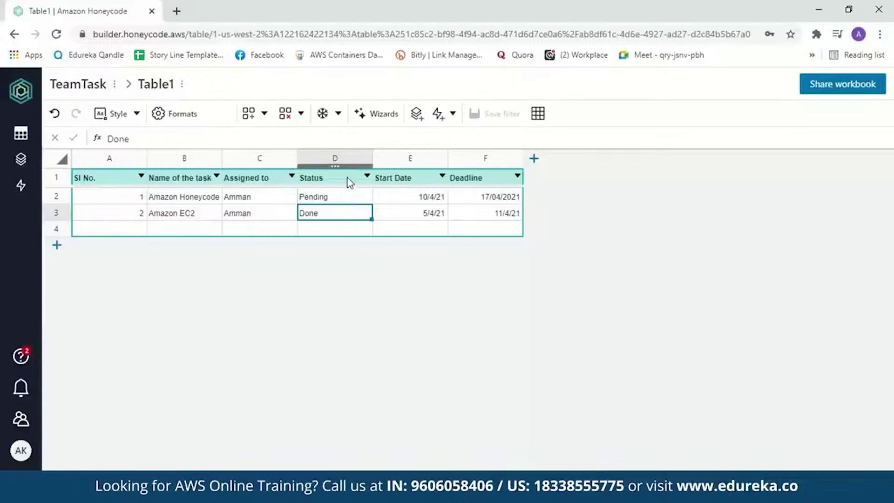
Set the Status column's format to Rowlink & picklist
{"action": "left_click", "coordinate": [346, 179]}
{"action": "left_click", "coordinate": [190, 126]}
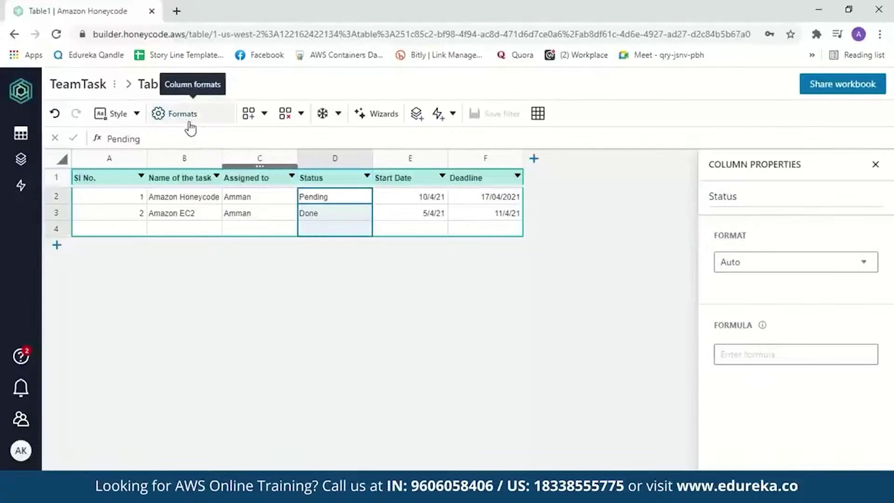
{"action": "left_click", "coordinate": [858, 266]}
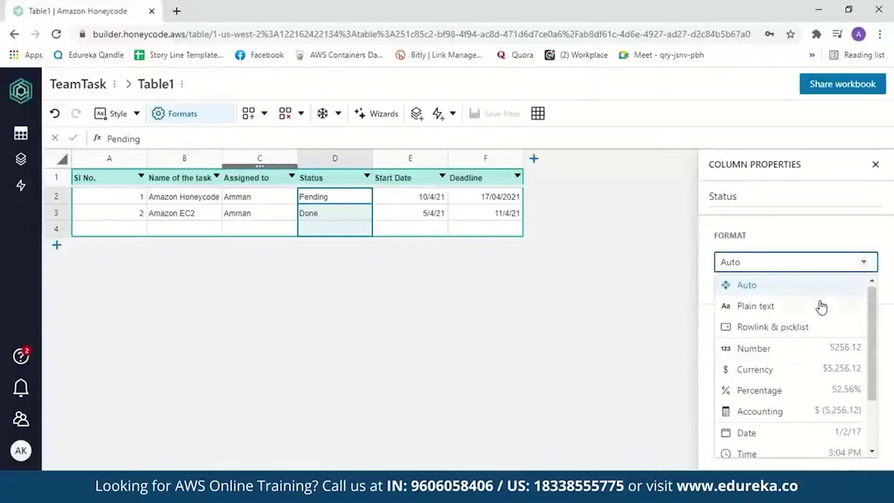
{"action": "left_click", "coordinate": [803, 331]}
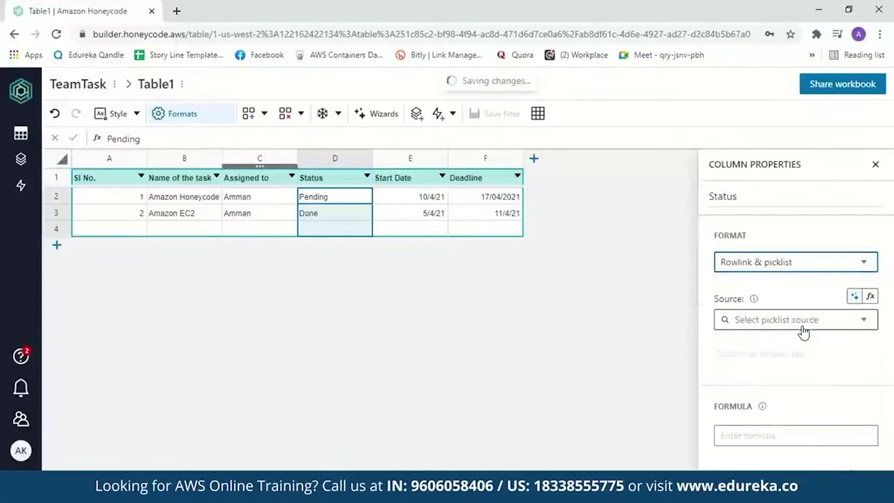
Create a new picklist source table for the Status column with the items Done and Pending, and check the picklist in the Amazon Honeycode row
{"action": "left_click", "coordinate": [865, 326]}
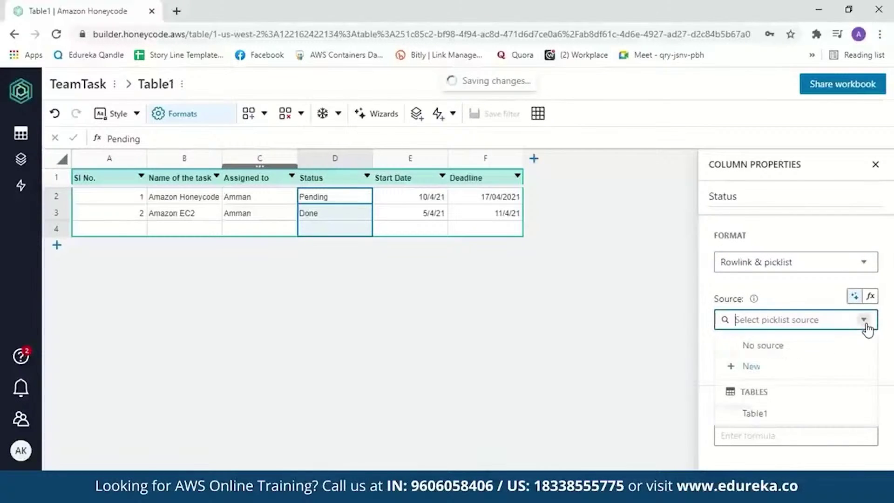
{"action": "left_click", "coordinate": [745, 367]}
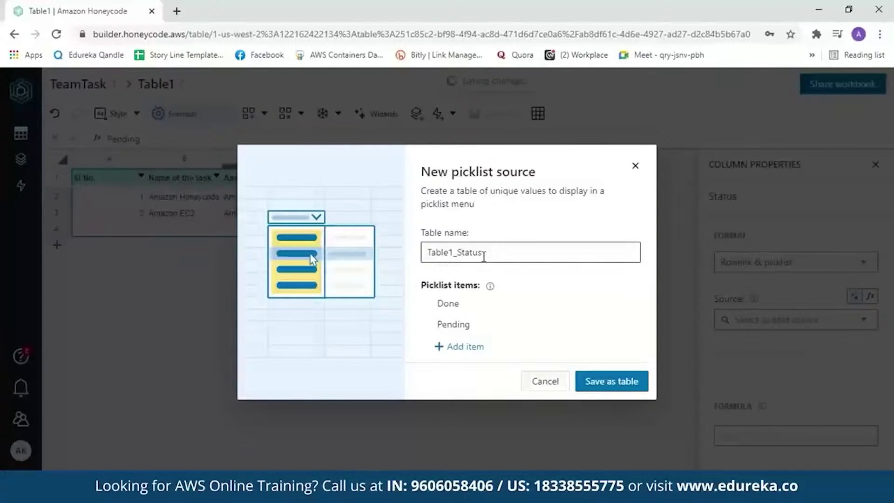
{"action": "left_click", "coordinate": [463, 308]}
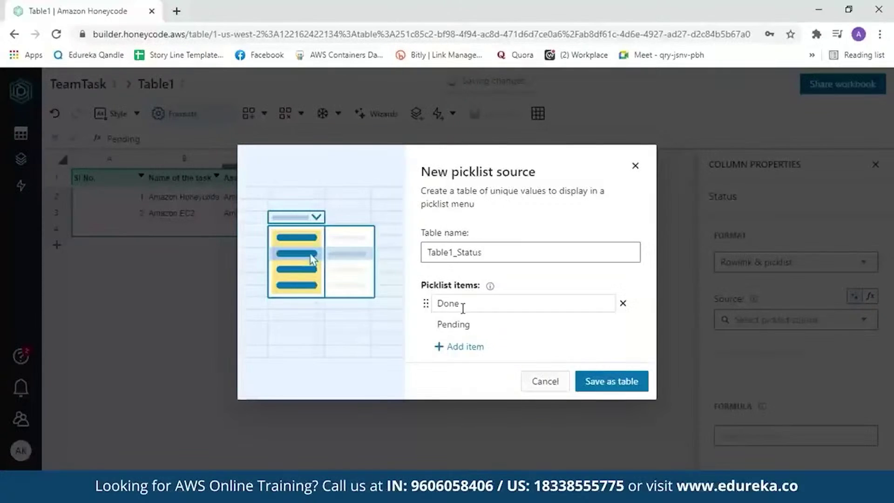
{"action": "left_click", "coordinate": [468, 323]}
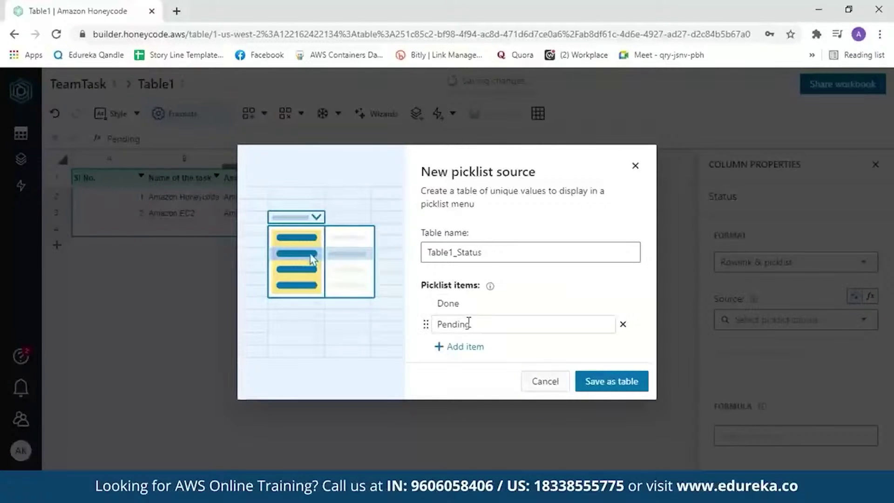
{"action": "left_click", "coordinate": [609, 381]}
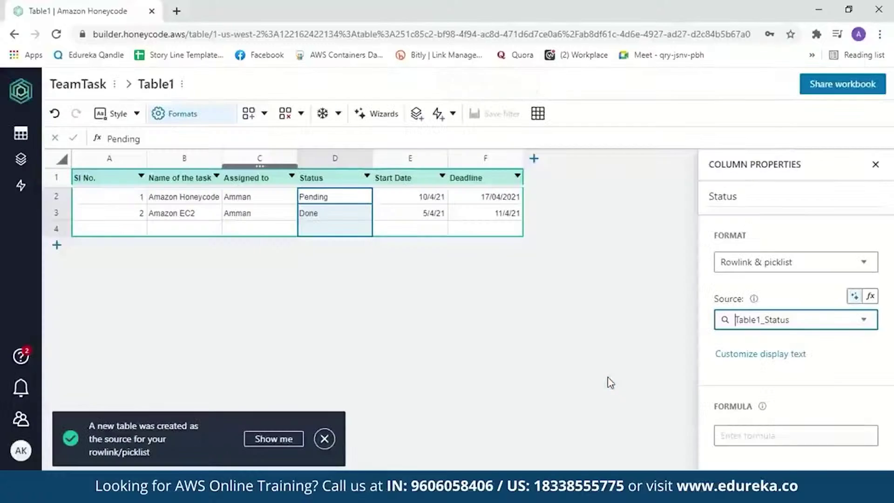
{"action": "double_click", "coordinate": [335, 196]}
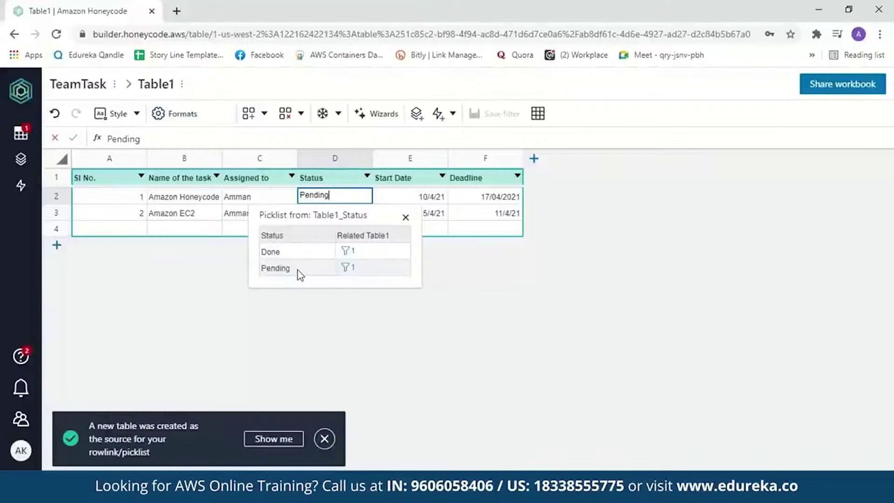
{"action": "left_click", "coordinate": [385, 196]}
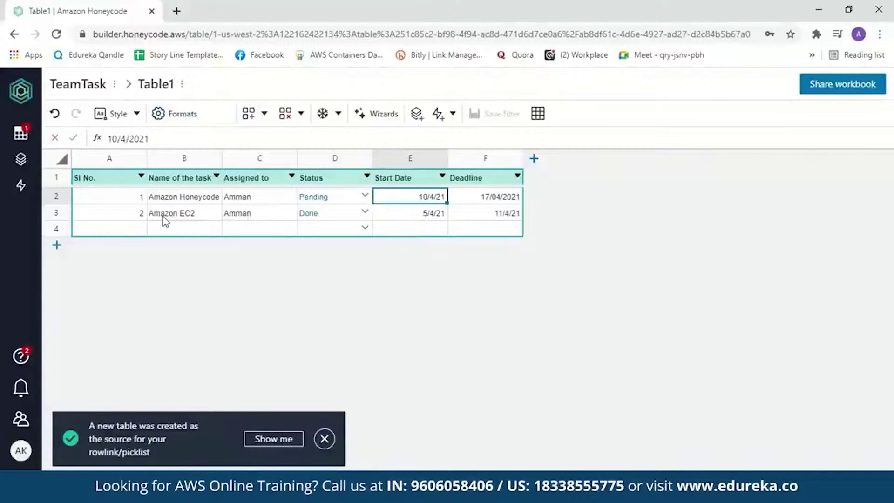
Rename Table1 as TeamTask, written without a space
{"action": "left_click", "coordinate": [20, 133]}
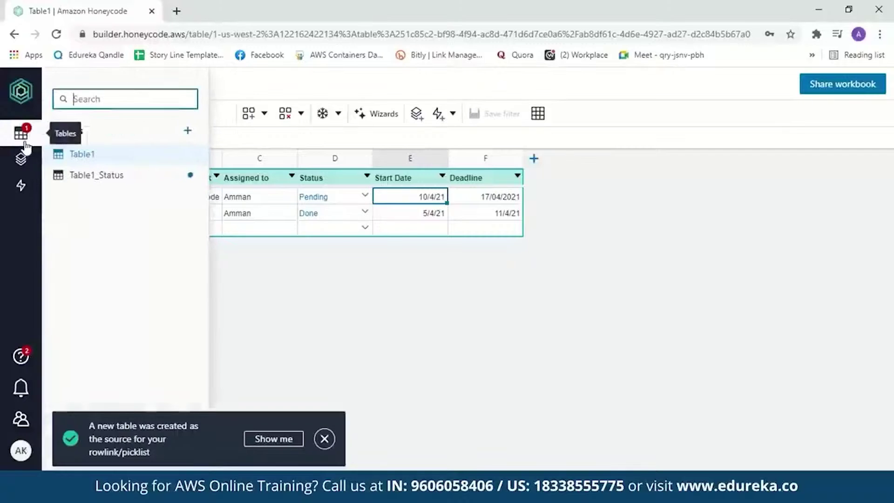
{"action": "double_click", "coordinate": [88, 154]}
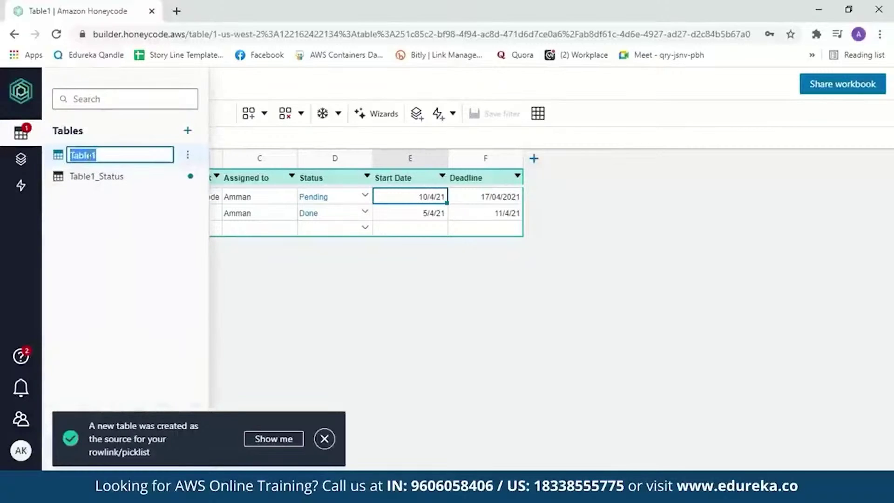
{"action": "key", "text": "BackSpace"}
{"action": "type", "text": "Te"}
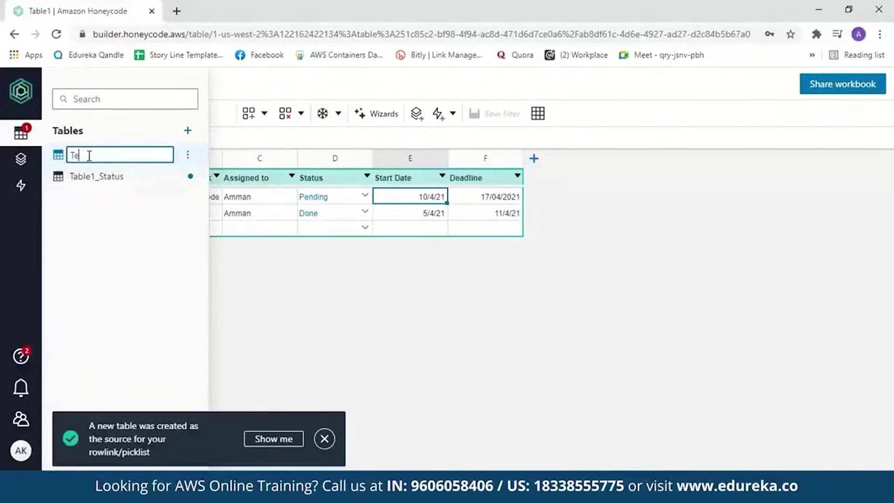
{"action": "type", "text": "am Task"}
{"action": "left_click", "coordinate": [91, 155]}
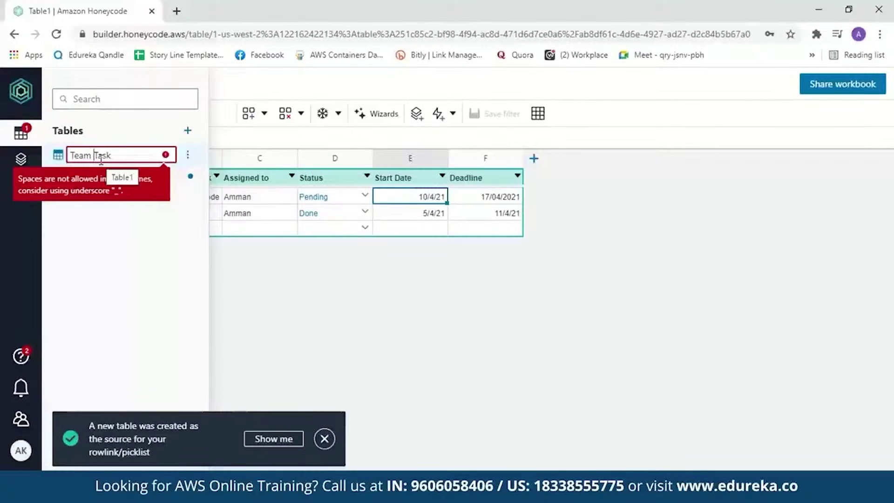
{"action": "key", "text": "BackSpace"}
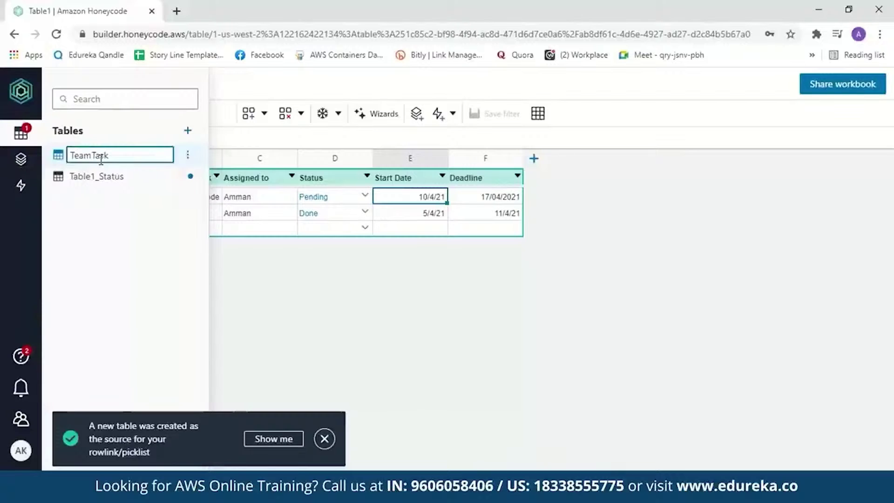
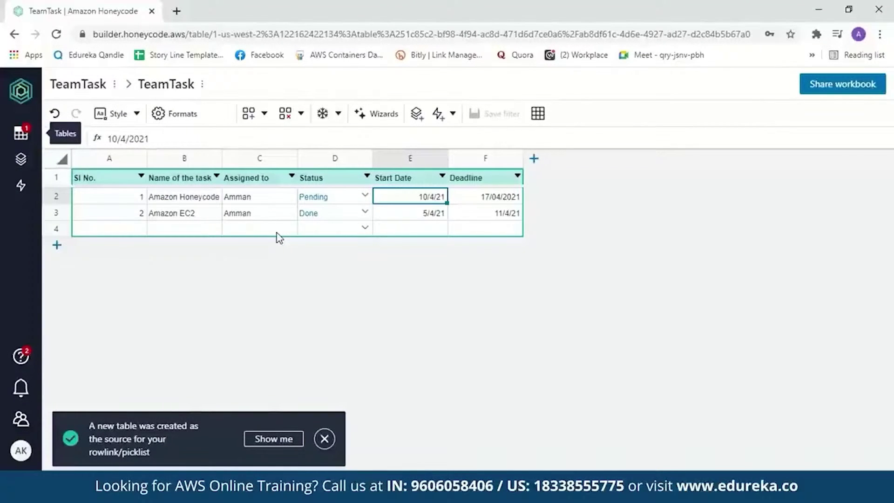
Create a new app in the workbook using the app wizard and dismiss the new-table notification
{"action": "left_click", "coordinate": [22, 160]}
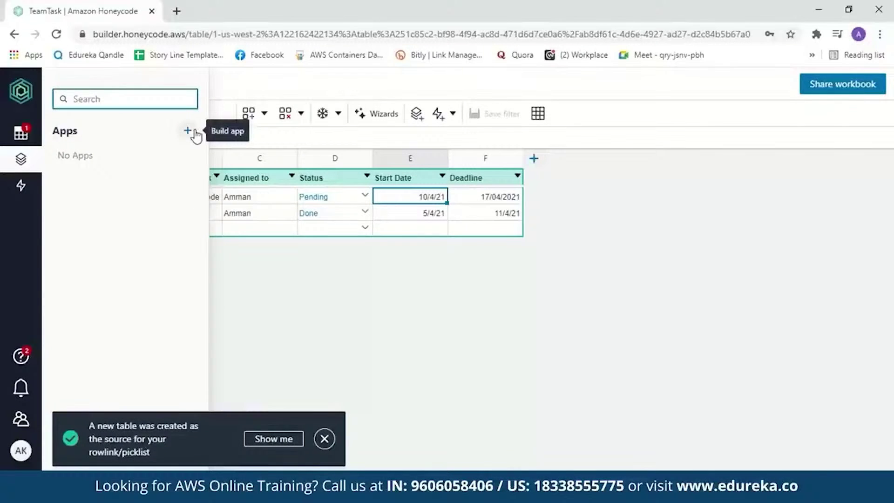
{"action": "left_click", "coordinate": [194, 132]}
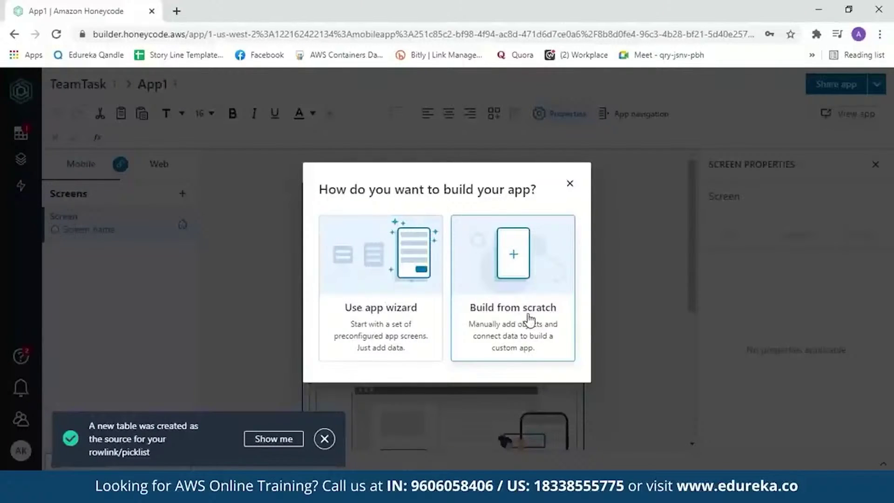
{"action": "left_click", "coordinate": [428, 358]}
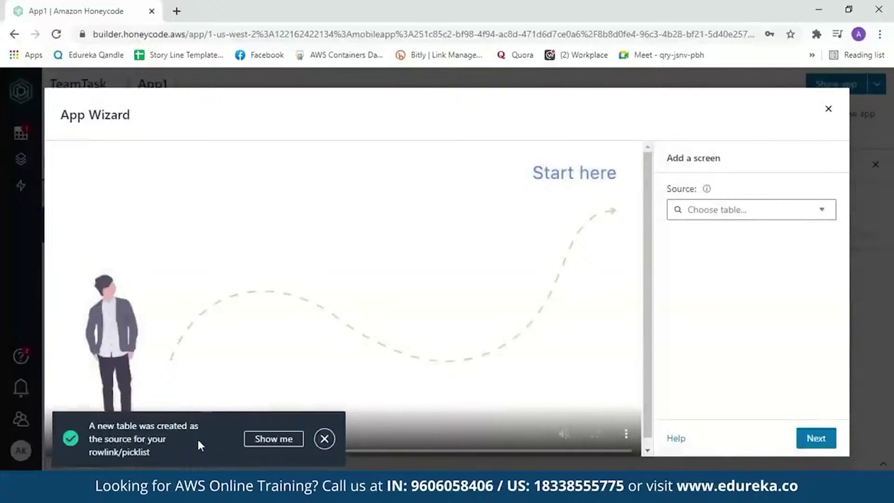
{"action": "left_click", "coordinate": [325, 439]}
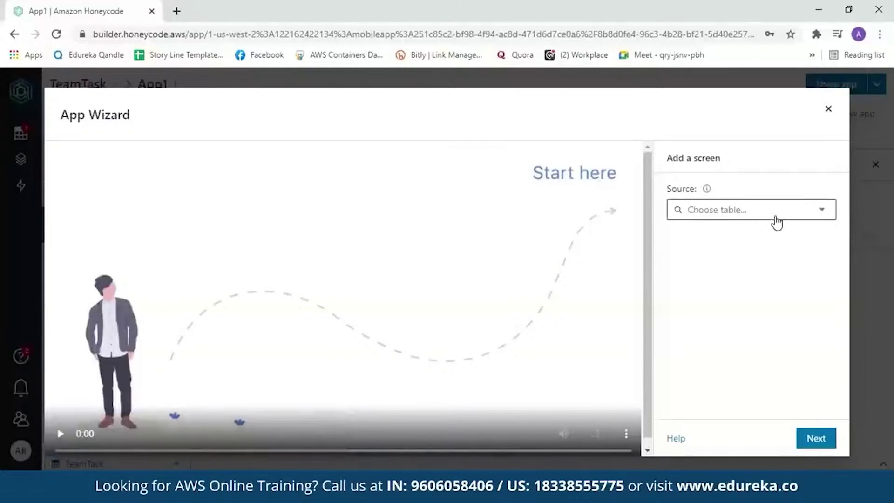
Choose the TeamTask table as the list screen's source, review its columns and continue to the detail screen
{"action": "left_click", "coordinate": [832, 218]}
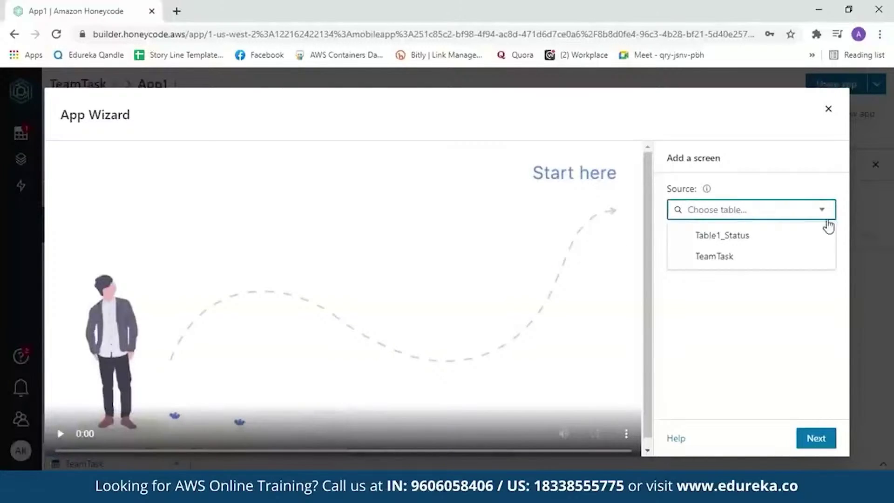
{"action": "left_click", "coordinate": [750, 266]}
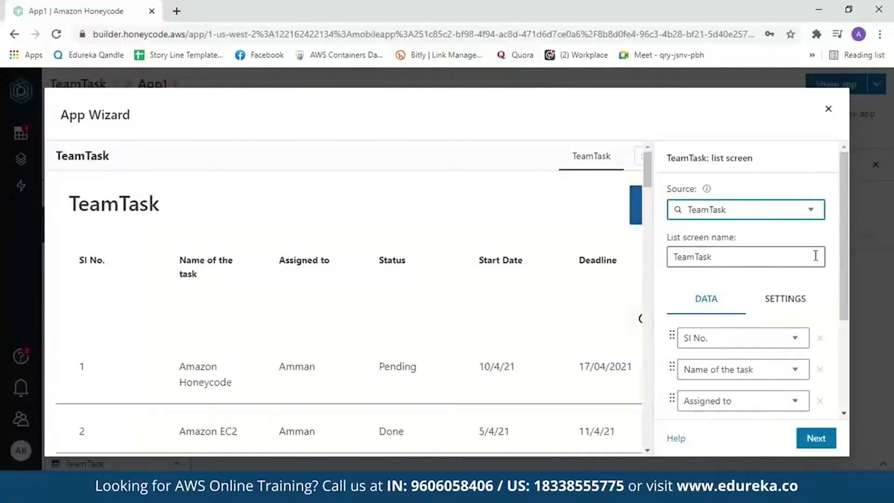
{"action": "left_click_drag", "start_coordinate": [848, 238], "coordinate": [860, 316]}
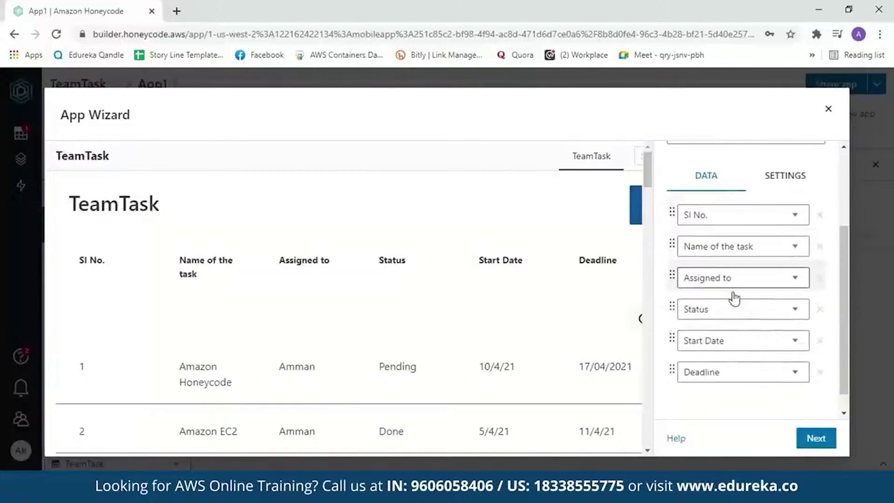
{"action": "left_click_drag", "start_coordinate": [647, 180], "coordinate": [653, 211]}
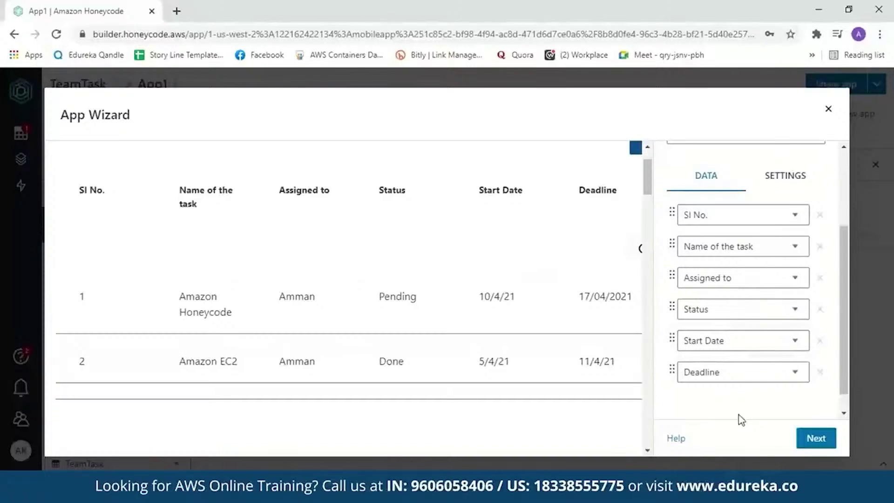
{"action": "left_click", "coordinate": [807, 438]}
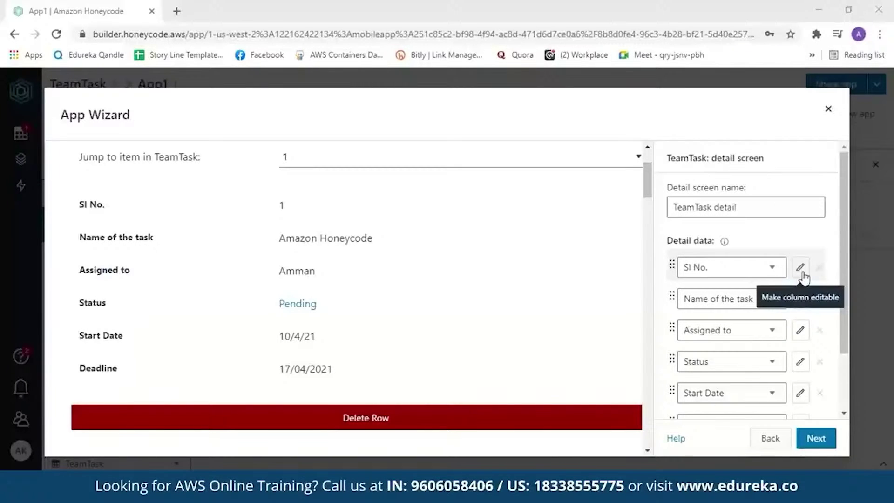
Make all detail screen columns editable, from Sl No. through Deadline, and continue to the form screen
{"action": "left_click", "coordinate": [800, 330]}
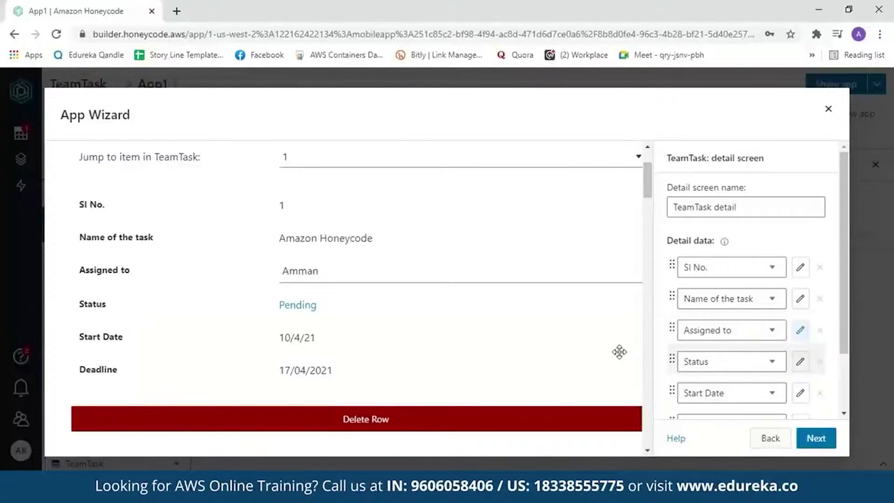
{"action": "left_click", "coordinate": [803, 302]}
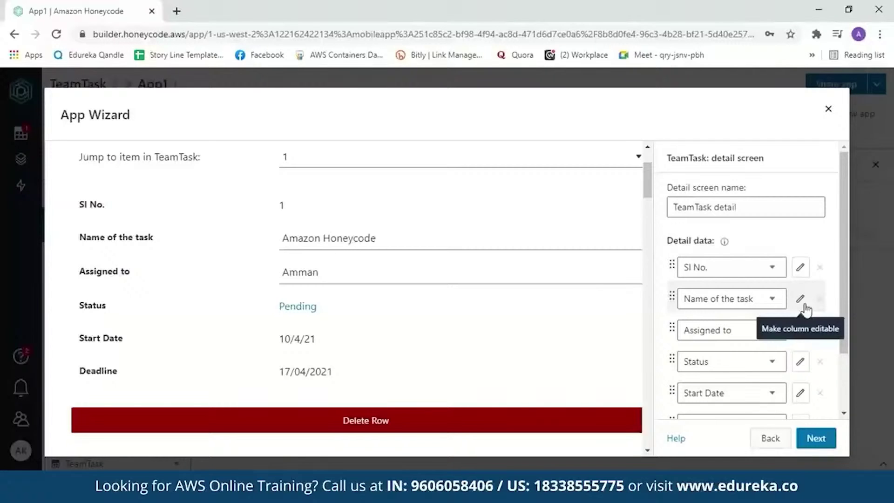
{"action": "left_click", "coordinate": [802, 268]}
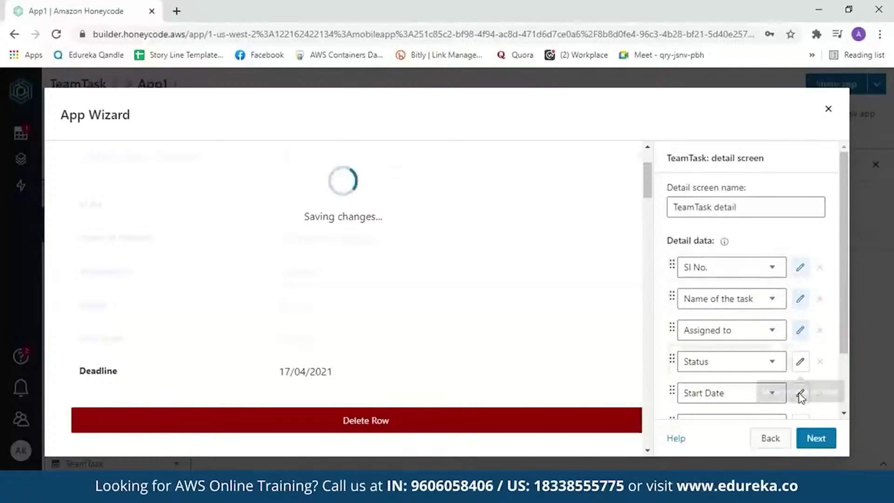
{"action": "left_click", "coordinate": [802, 362]}
{"action": "scroll", "coordinate": [814, 186], "scroll_direction": "down", "scroll_amount": 1}
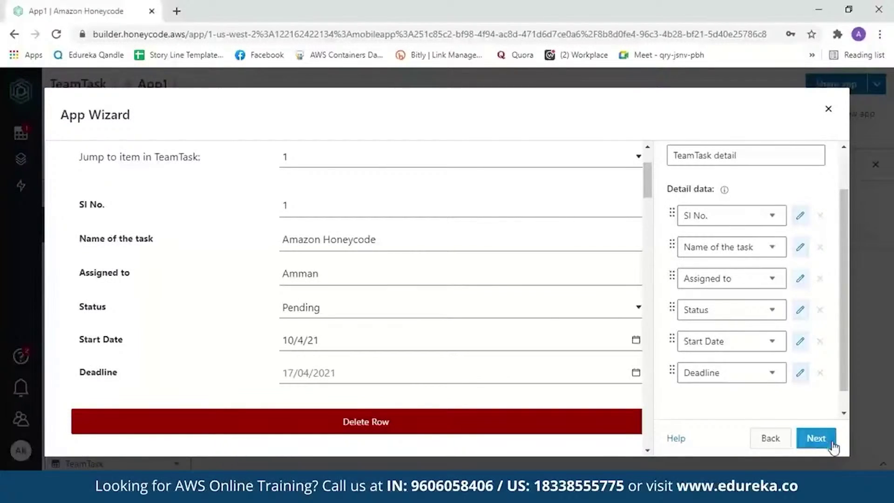
{"action": "left_click", "coordinate": [816, 438]}
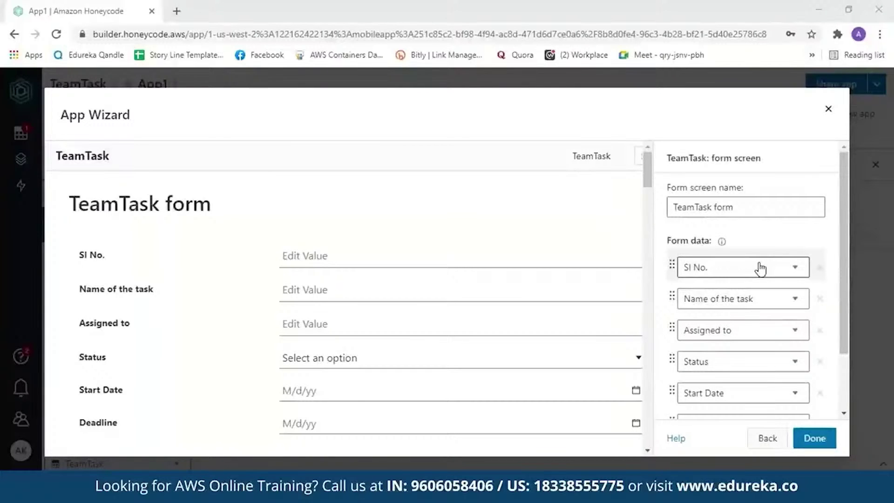
Review the TeamTask form screen's fields and accept the form with all six columns
{"action": "left_click_drag", "start_coordinate": [648, 186], "coordinate": [650, 191]}
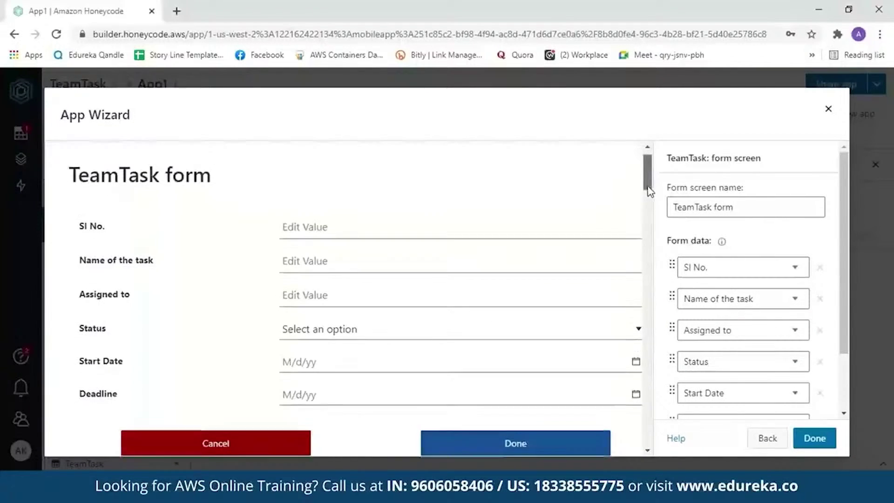
{"action": "scroll", "coordinate": [650, 191], "scroll_direction": "down", "scroll_amount": 1}
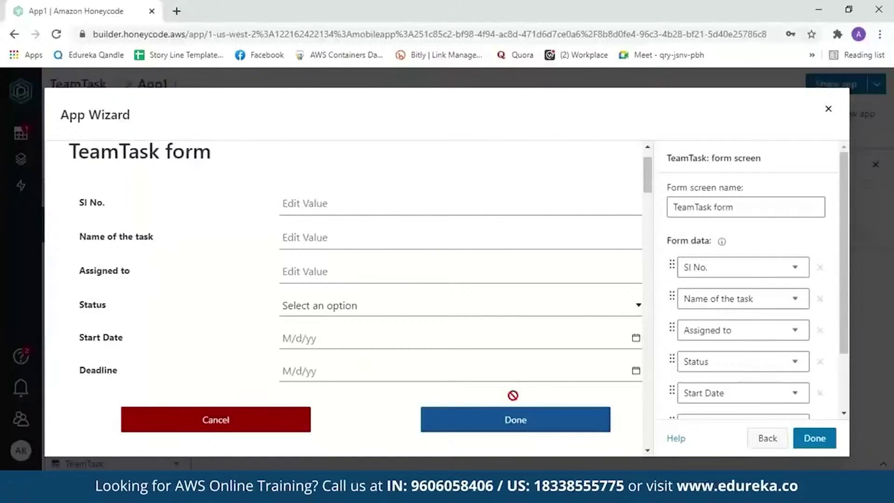
{"action": "scroll", "coordinate": [843, 315], "scroll_direction": "down", "scroll_amount": 1}
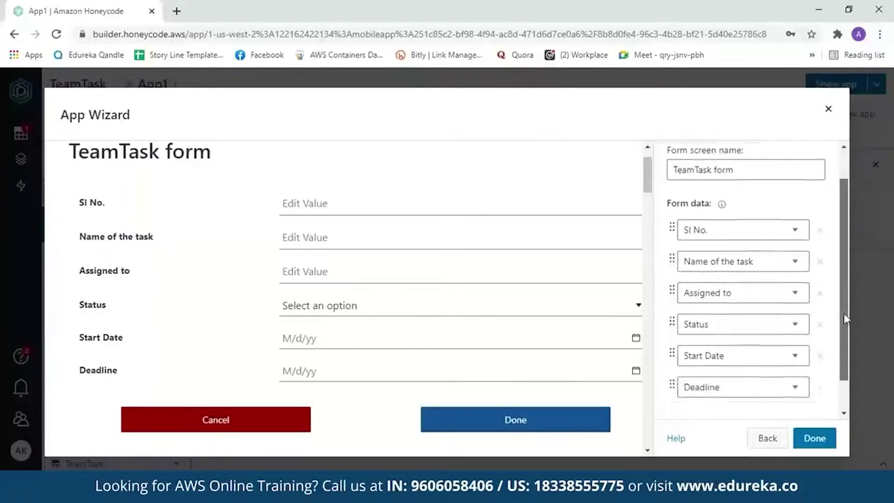
{"action": "scroll", "coordinate": [843, 313], "scroll_direction": "down", "scroll_amount": 1}
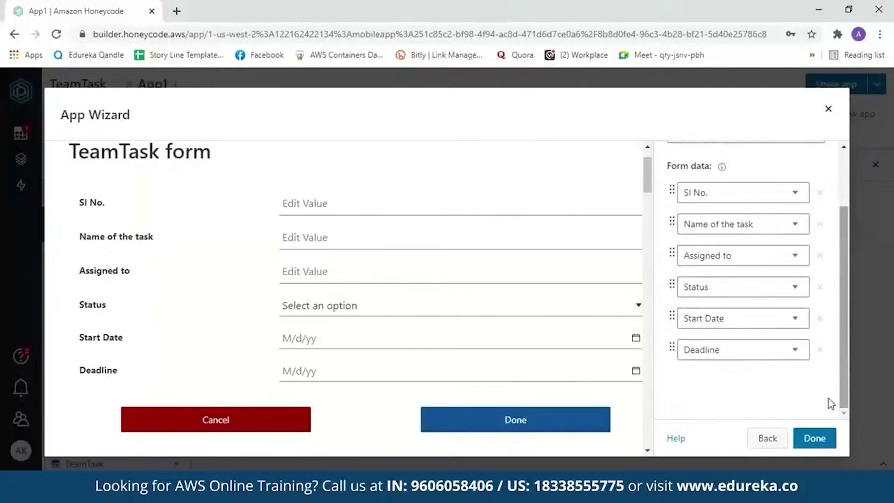
{"action": "left_click", "coordinate": [810, 440]}
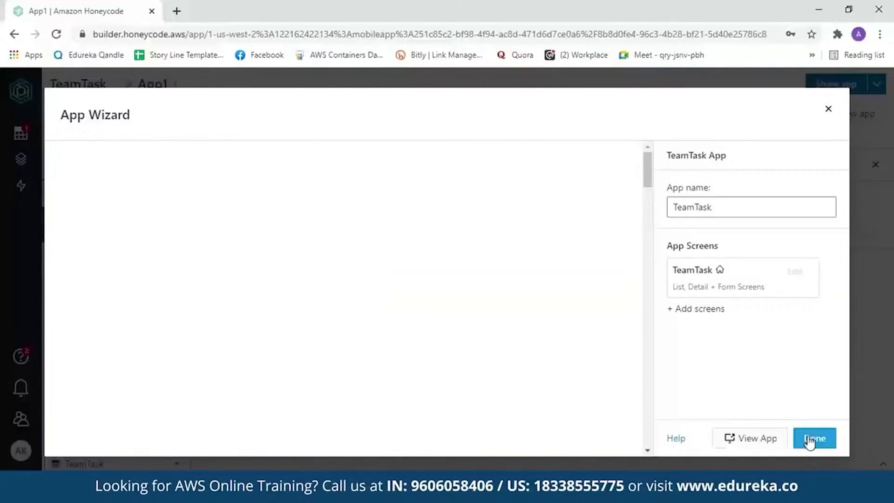
View the finished TeamTask app, examine its search field and the blank form for adding a task, and return to the task list
{"action": "left_click", "coordinate": [758, 438]}
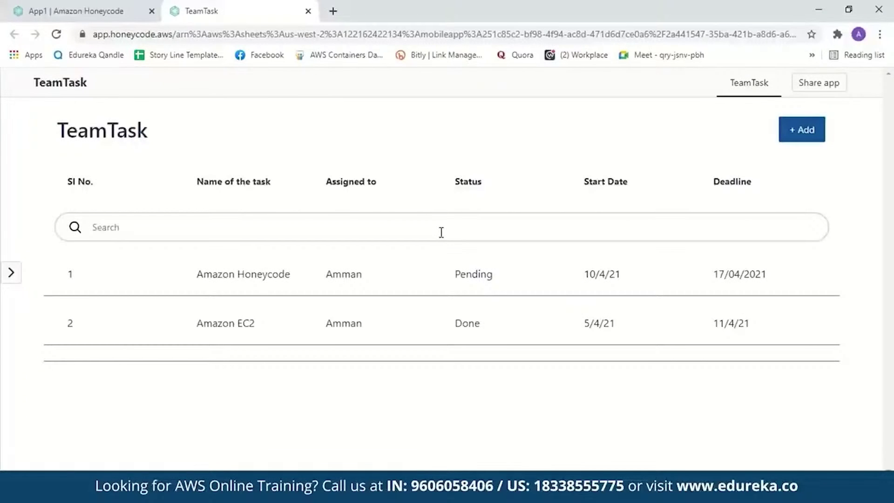
{"action": "left_click", "coordinate": [441, 232]}
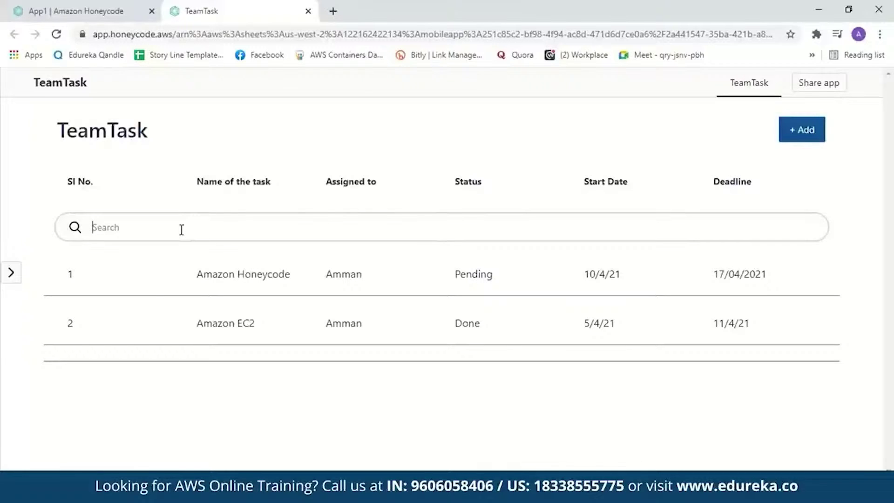
{"action": "left_click", "coordinate": [804, 133]}
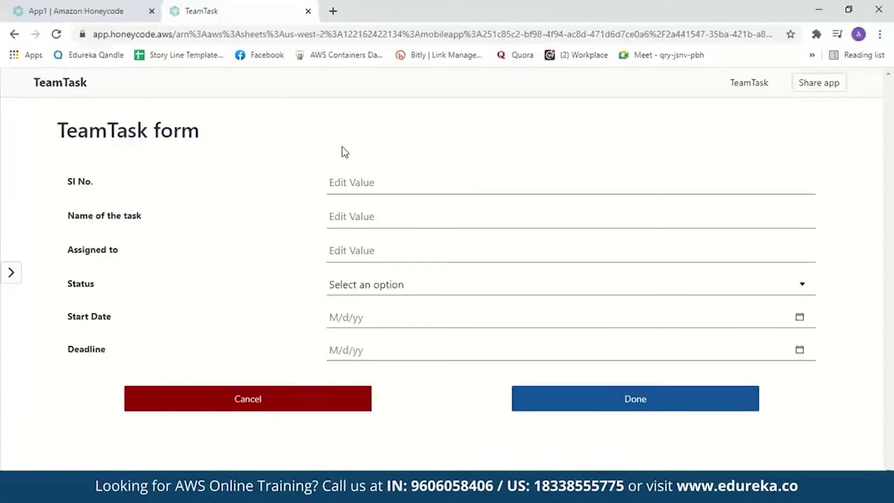
{"action": "left_click", "coordinate": [14, 34]}
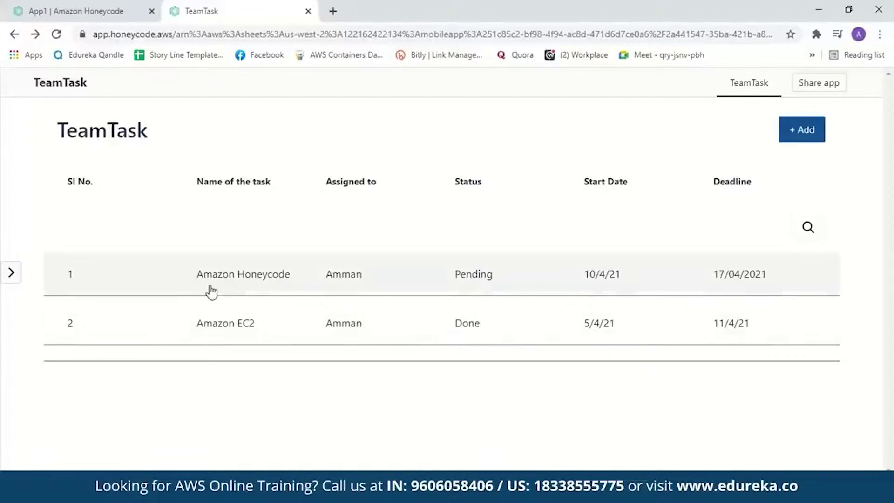
Set the status of the Amazon Honeycode task to Done in the app's detail screen and return to the task list
{"action": "left_click", "coordinate": [211, 289]}
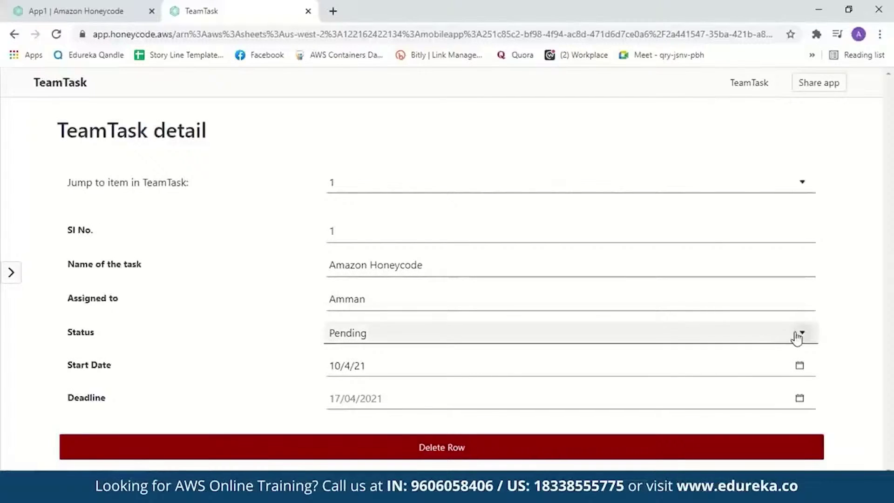
{"action": "left_click", "coordinate": [796, 334]}
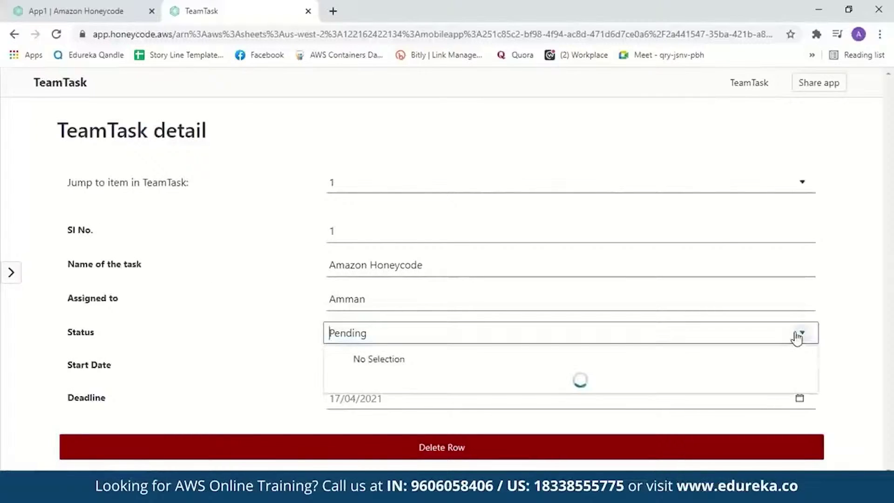
{"action": "left_click", "coordinate": [605, 385]}
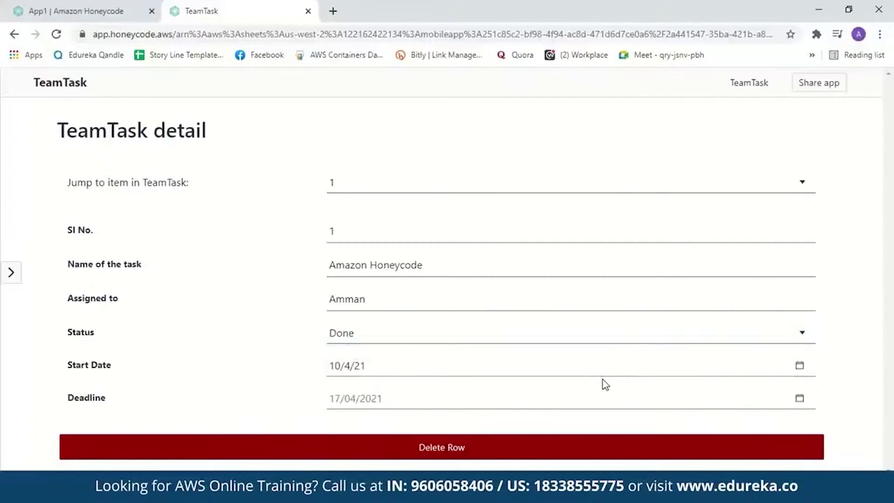
{"action": "left_click", "coordinate": [14, 34]}
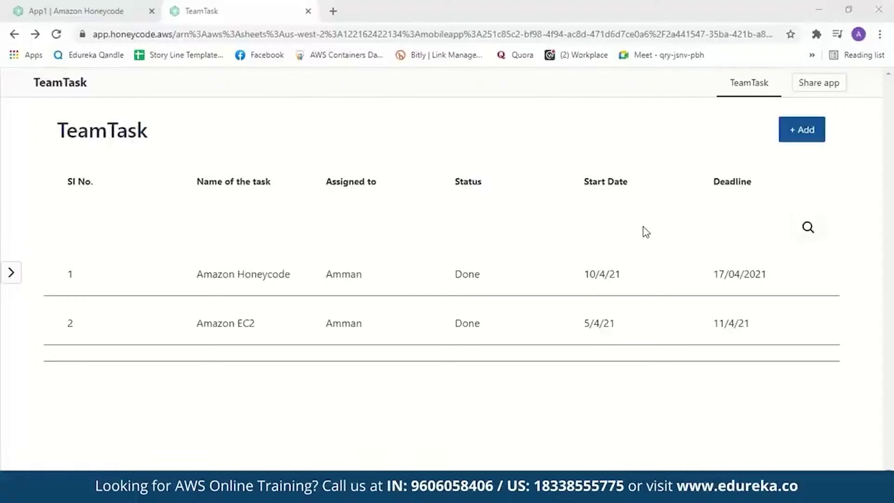
Return to the Honeycode builder and close the app wizard, confirming the closure
{"action": "left_click", "coordinate": [77, 11]}
{"action": "left_click", "coordinate": [828, 110]}
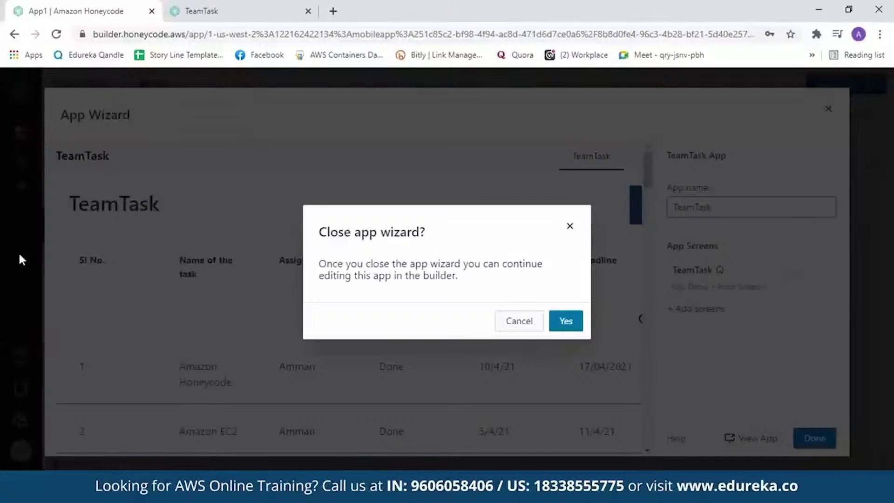
{"action": "left_click", "coordinate": [567, 326]}
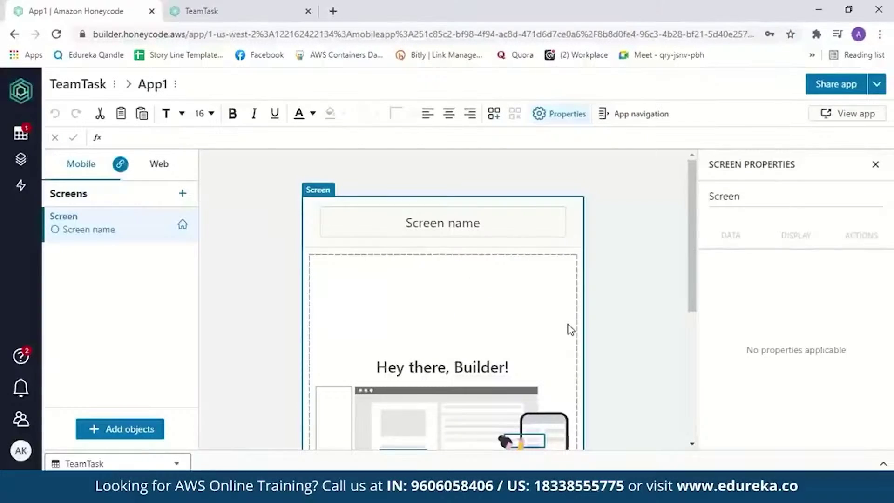
Create a new automation in the TeamTask workbook, dismiss its introduction, and review the available triggers and actions
{"action": "left_click", "coordinate": [19, 192]}
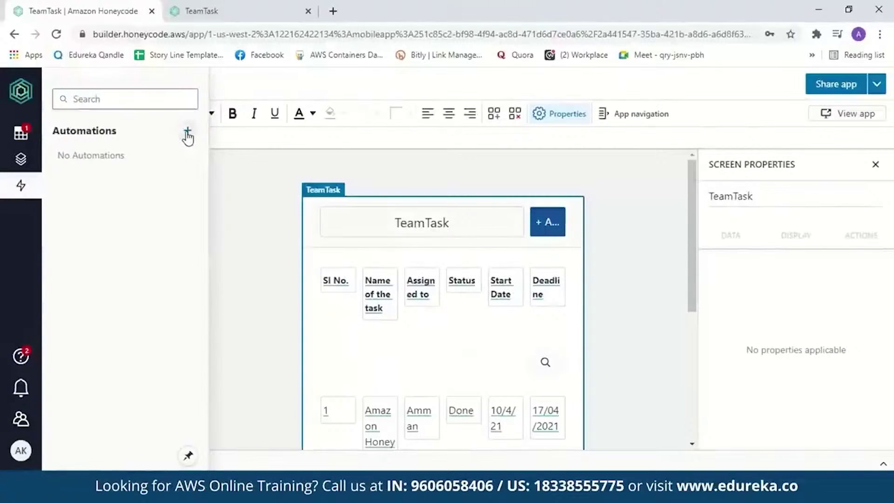
{"action": "left_click", "coordinate": [191, 133]}
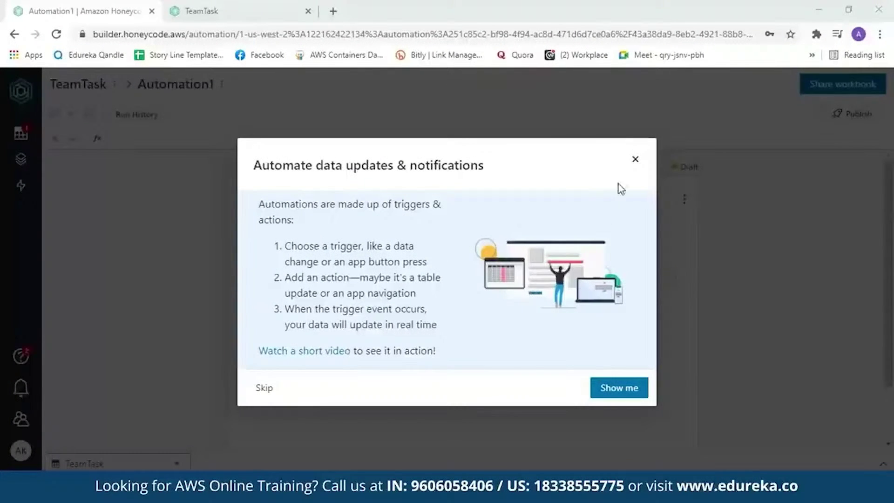
{"action": "left_click", "coordinate": [635, 159]}
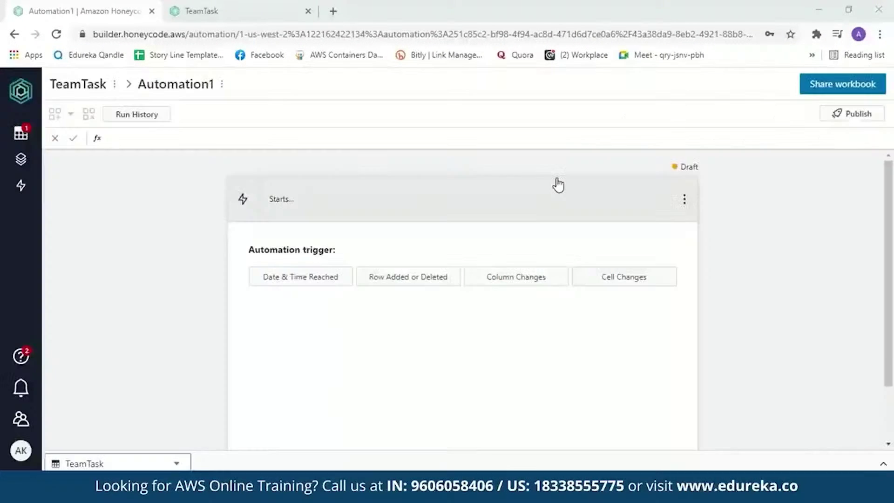
{"action": "left_click", "coordinate": [291, 205]}
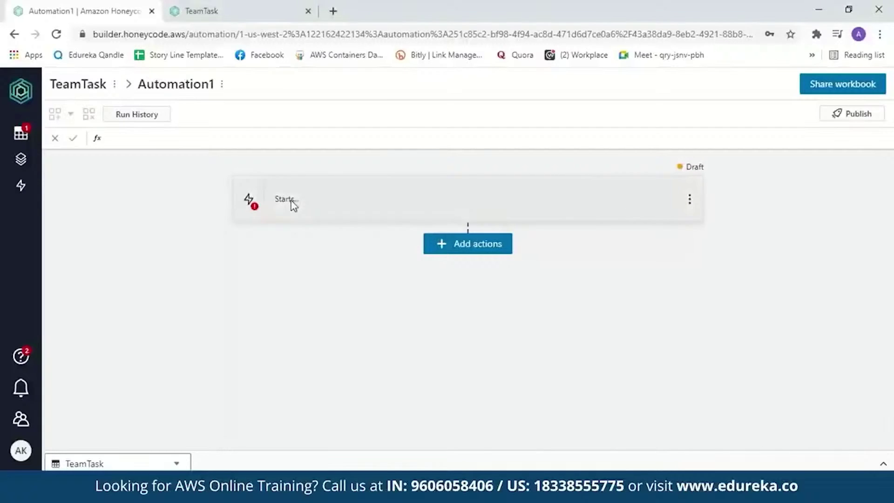
{"action": "left_click", "coordinate": [459, 248]}
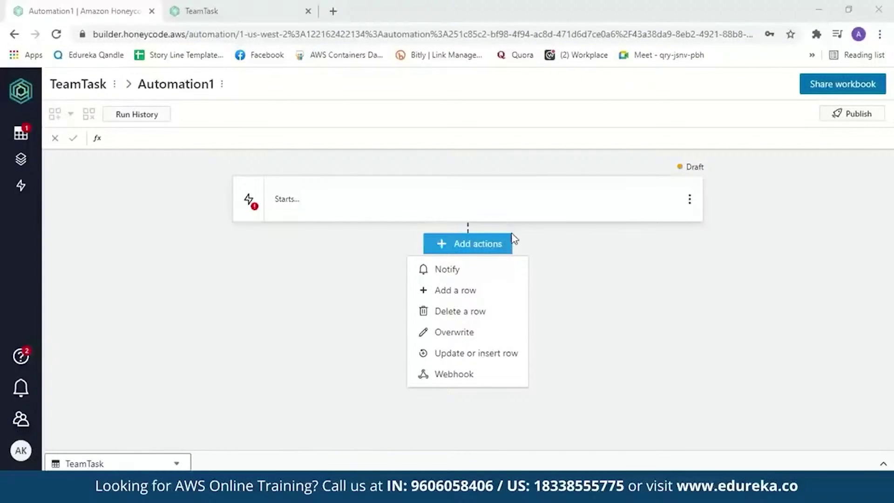
Switch to the running TeamTask app, examine its sharing options, and close them without adding a contact
{"action": "left_click", "coordinate": [198, 13]}
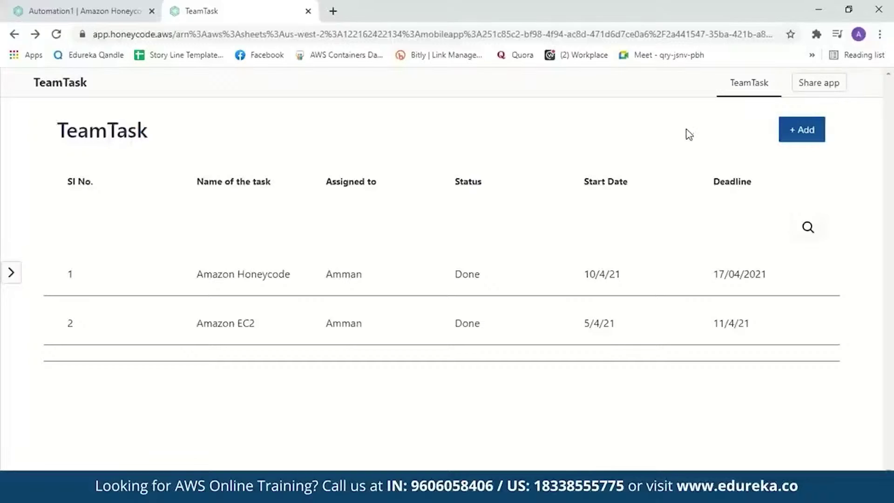
{"action": "left_click", "coordinate": [816, 86]}
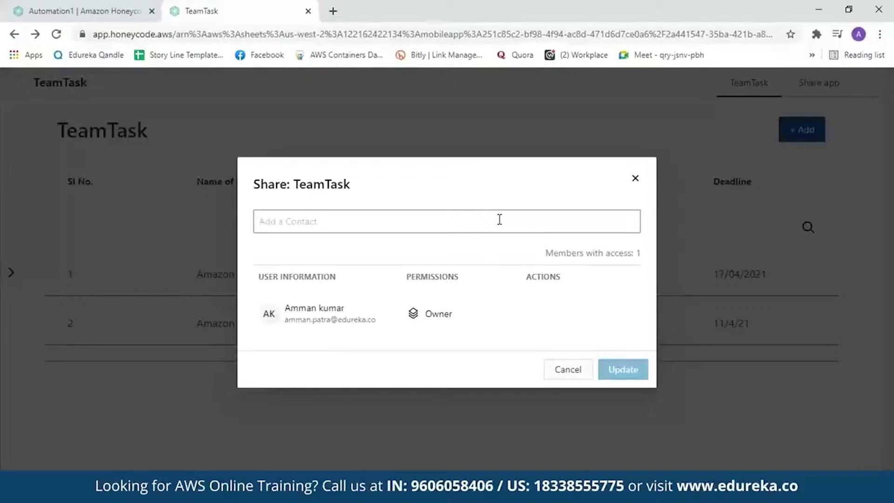
{"action": "left_click", "coordinate": [561, 368]}
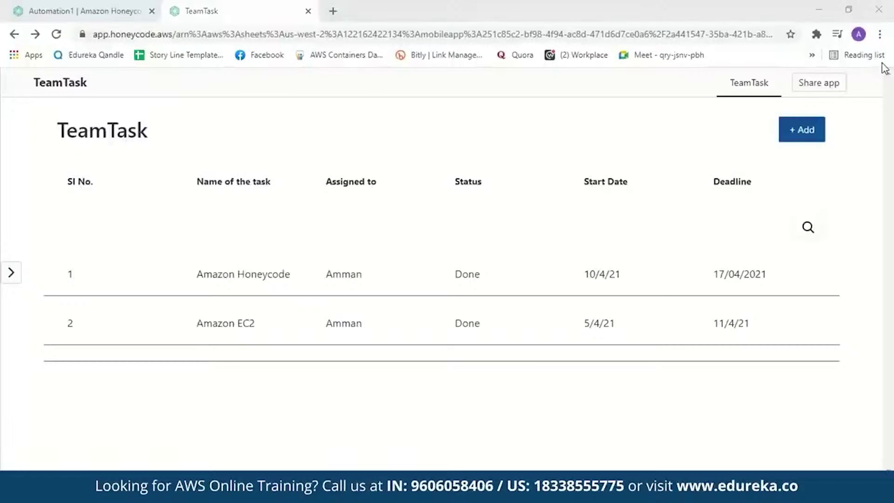